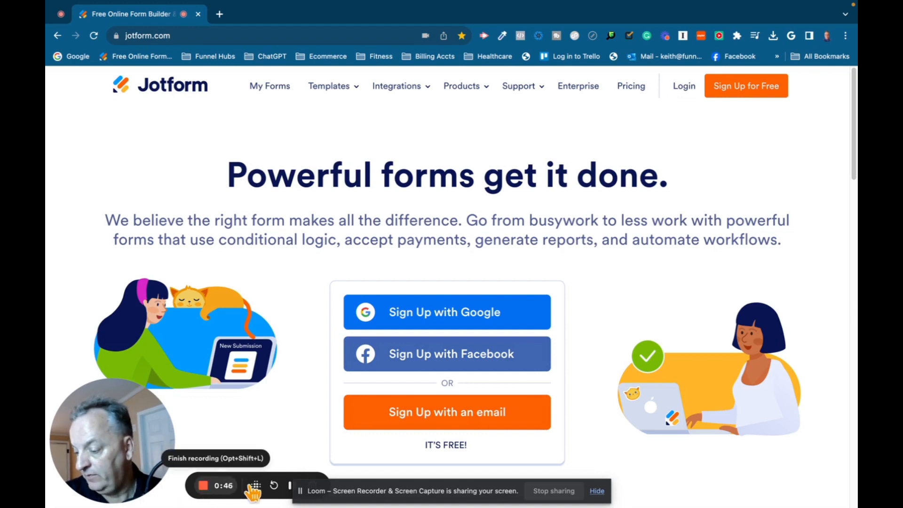
Step: Start creating a new form from a premade template
{"action": "left_click", "coordinate": [290, 487]}
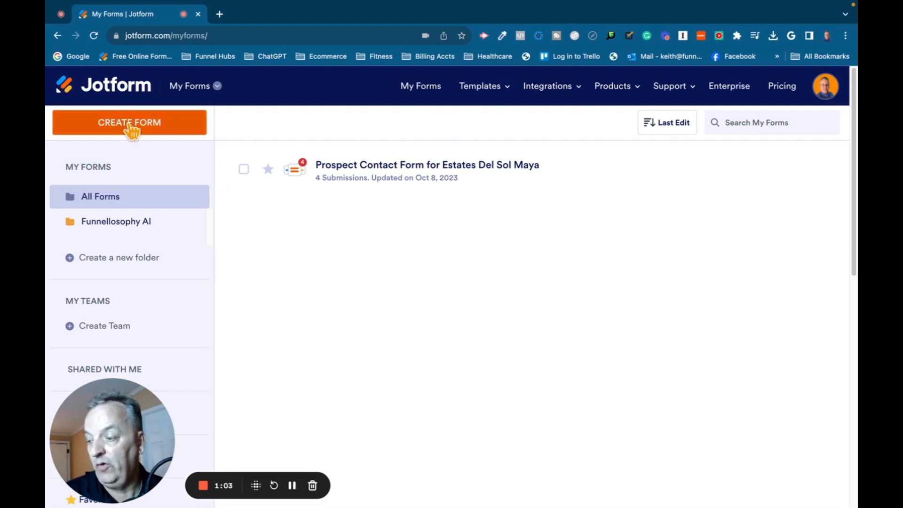
{"action": "left_click", "coordinate": [131, 123]}
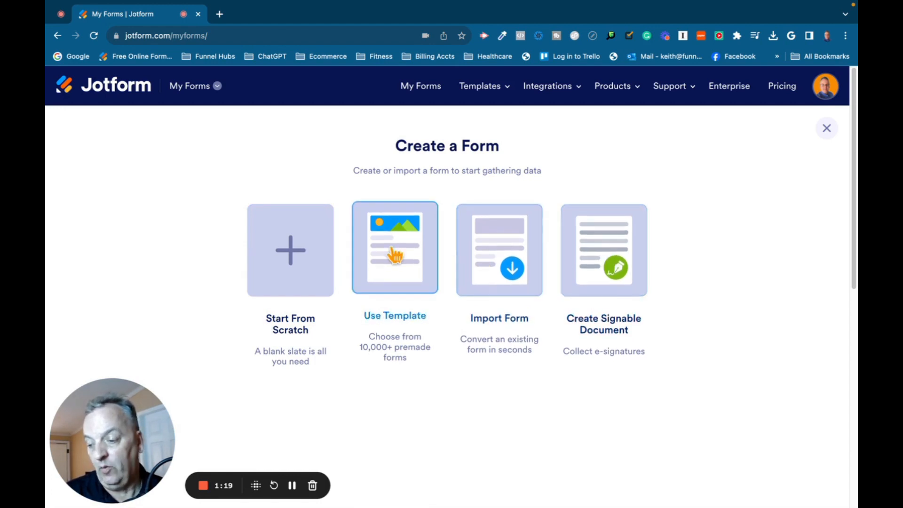
{"action": "left_click", "coordinate": [394, 257]}
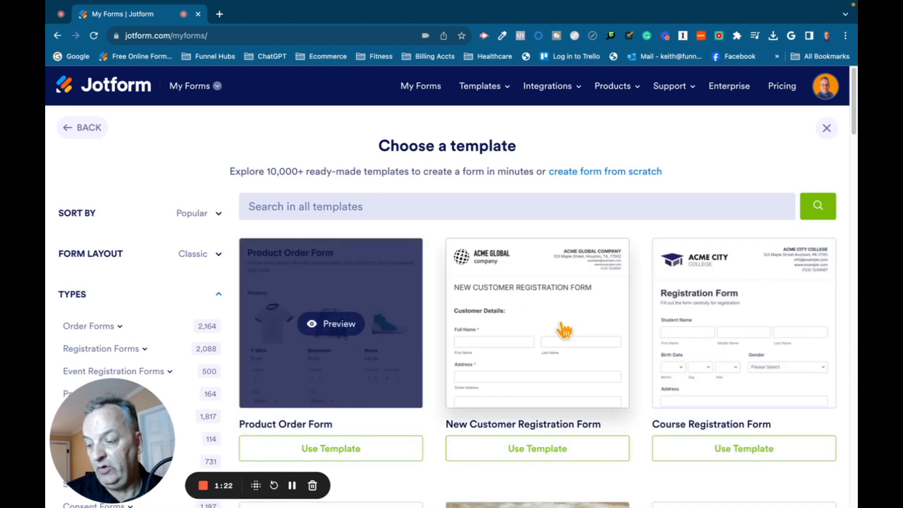
Step: Browse the popular form templates in the template gallery to see which kinds are offered
{"action": "scroll", "coordinate": [616, 341], "scroll_direction": "down", "scroll_amount": 5}
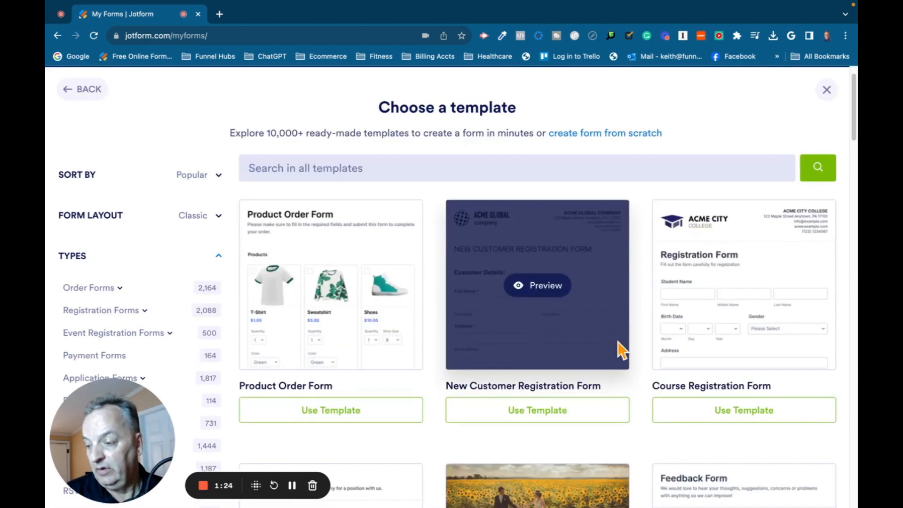
{"action": "scroll", "coordinate": [619, 348], "scroll_direction": "down", "scroll_amount": 13}
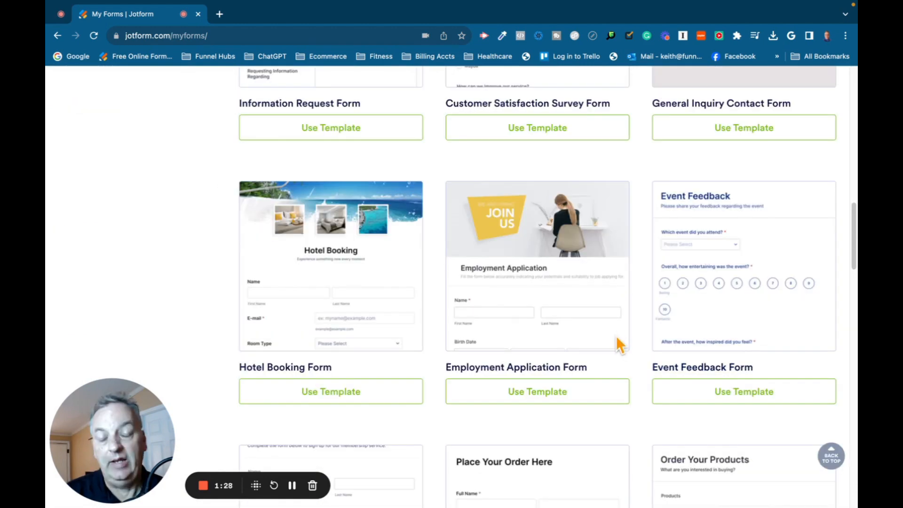
{"action": "scroll", "coordinate": [620, 340], "scroll_direction": "down", "scroll_amount": 1}
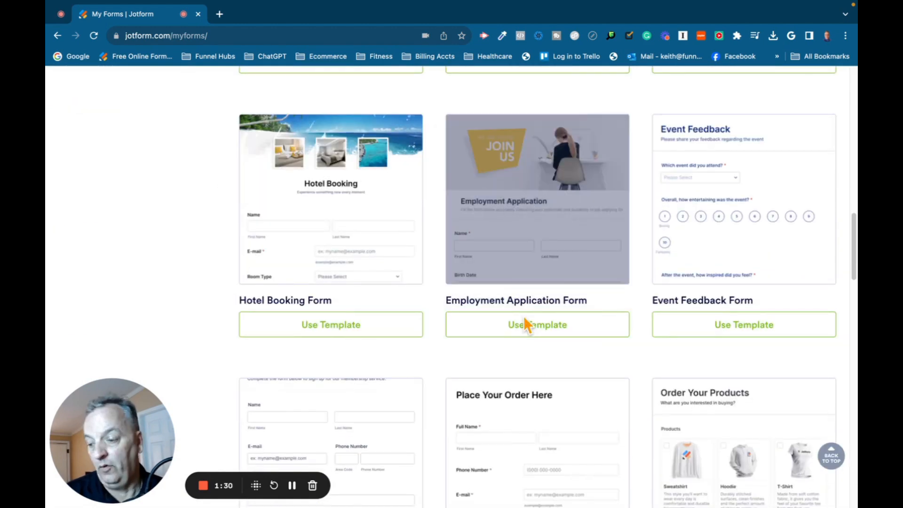
{"action": "scroll", "coordinate": [526, 320], "scroll_direction": "down", "scroll_amount": 3}
{"action": "scroll", "coordinate": [528, 312], "scroll_direction": "down", "scroll_amount": 1}
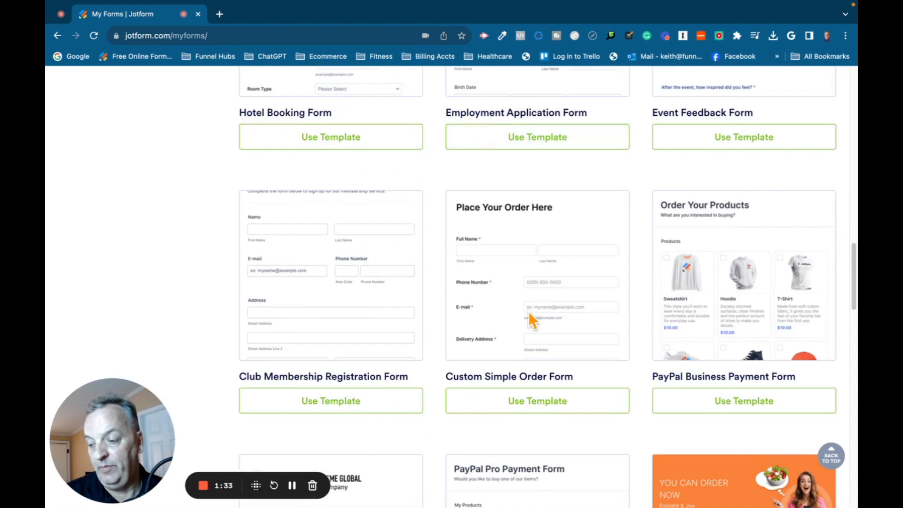
{"action": "scroll", "coordinate": [528, 312], "scroll_direction": "up", "scroll_amount": 12}
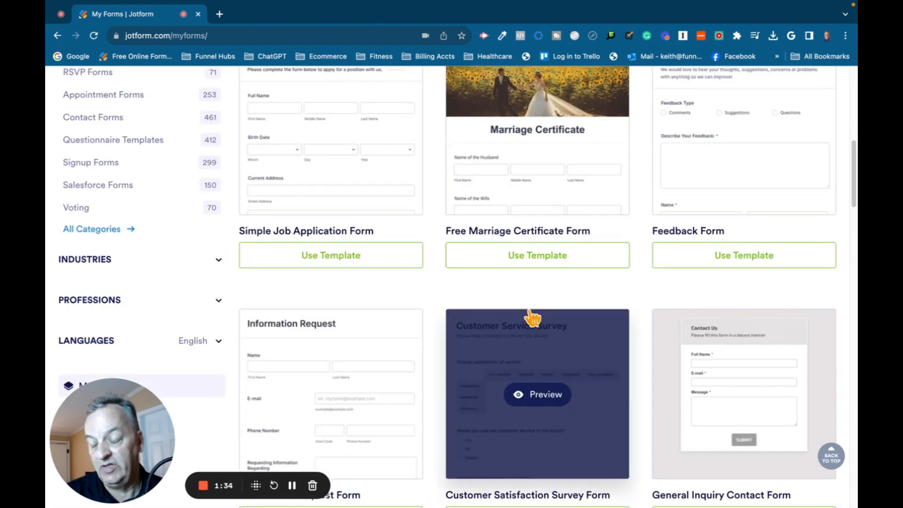
{"action": "scroll", "coordinate": [530, 314], "scroll_direction": "up", "scroll_amount": 4}
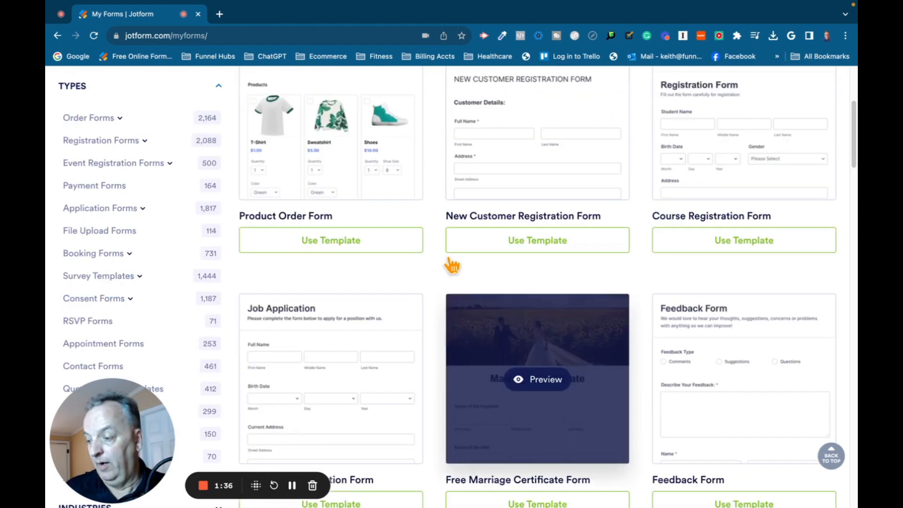
{"action": "scroll", "coordinate": [450, 258], "scroll_direction": "up", "scroll_amount": 4}
{"action": "scroll", "coordinate": [377, 228], "scroll_direction": "up", "scroll_amount": 1}
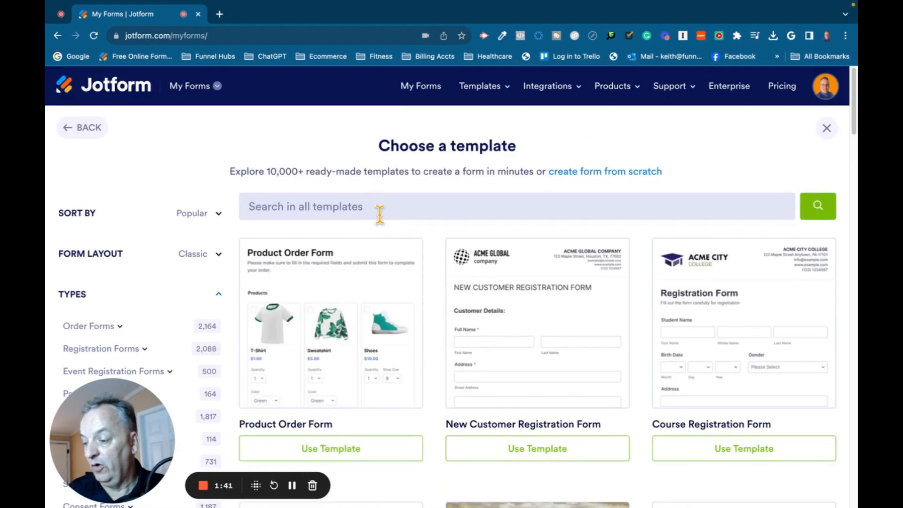
Step: Search the templates for "lead" and create a form from the Construction Lead Generation Form template
{"action": "left_click", "coordinate": [389, 207]}
{"action": "type", "text": "lead"}
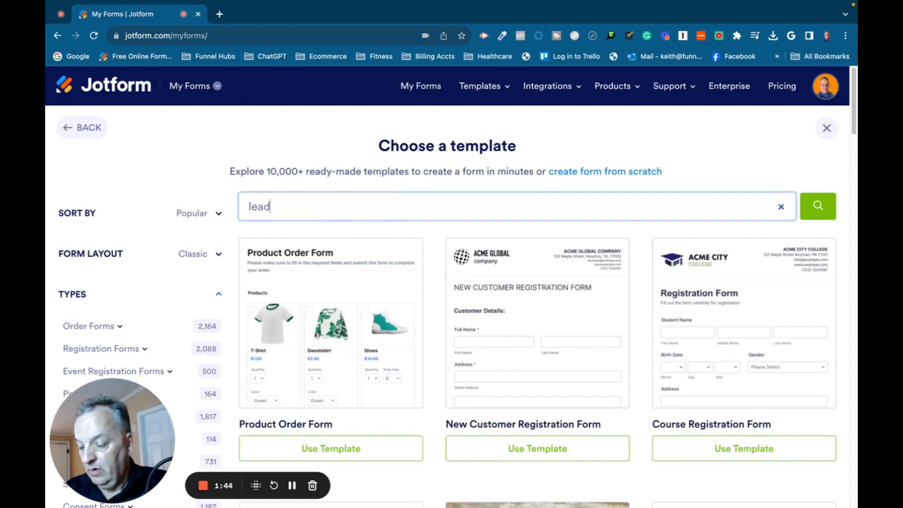
{"action": "key", "text": "Return"}
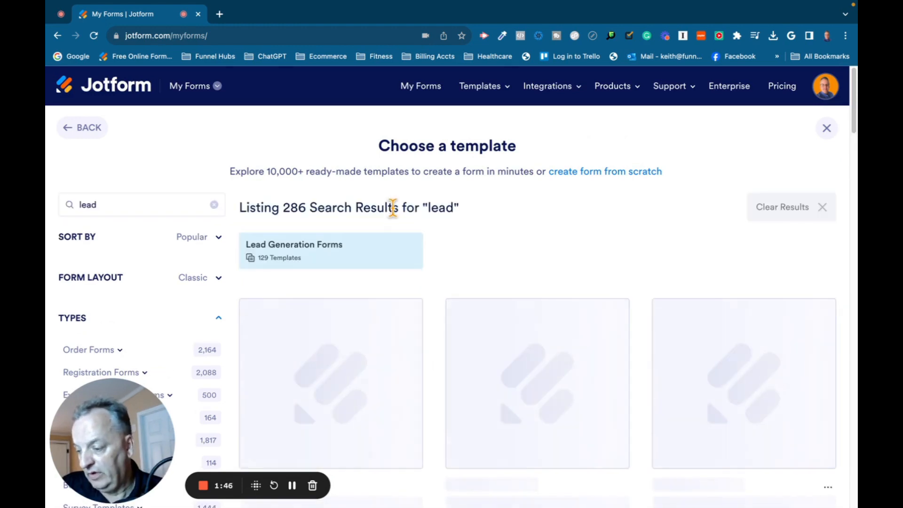
{"action": "scroll", "coordinate": [631, 287], "scroll_direction": "down", "scroll_amount": 2}
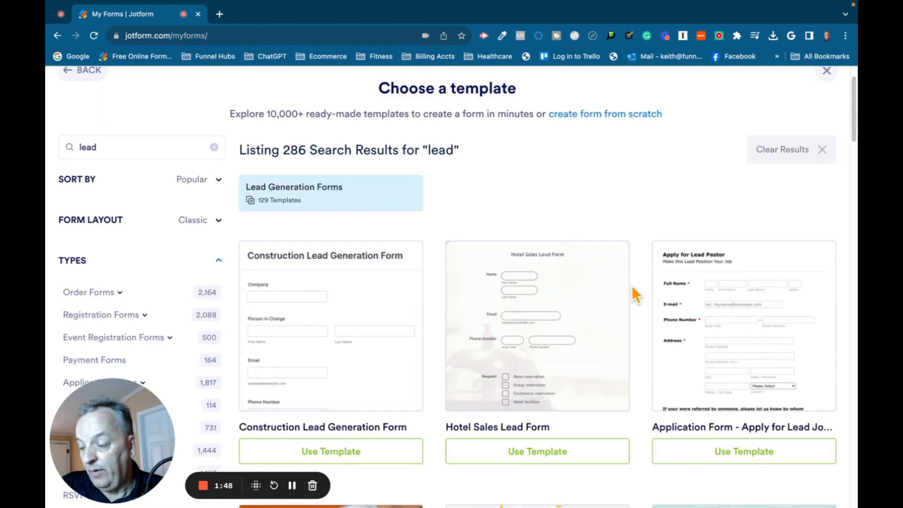
{"action": "scroll", "coordinate": [631, 286], "scroll_direction": "down", "scroll_amount": 2}
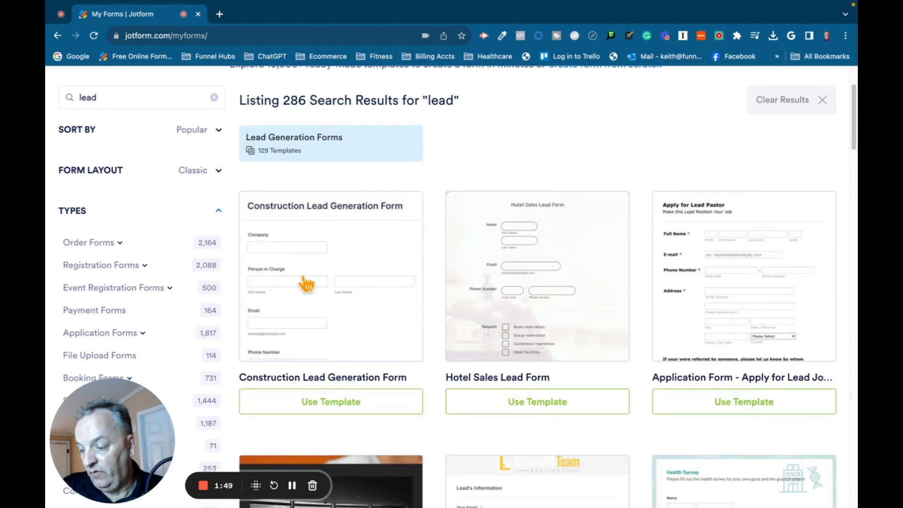
{"action": "left_click", "coordinate": [331, 403]}
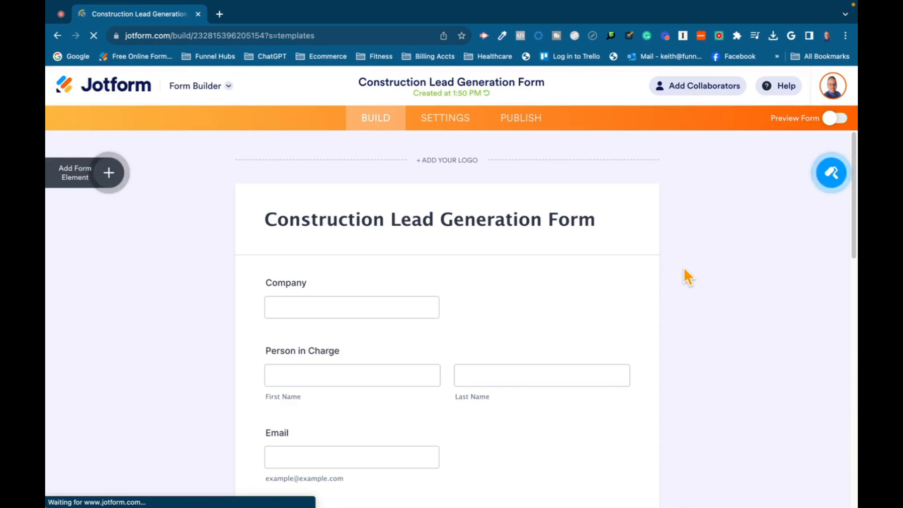
Step: Examine the new form's fields from the title down to the address block and submit button
{"action": "scroll", "coordinate": [687, 268], "scroll_direction": "down", "scroll_amount": 1}
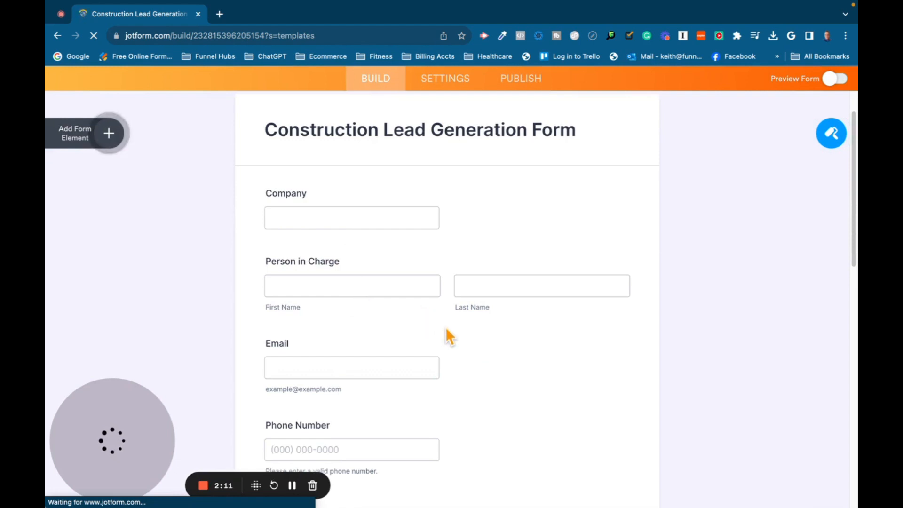
{"action": "scroll", "coordinate": [476, 319], "scroll_direction": "down", "scroll_amount": 1}
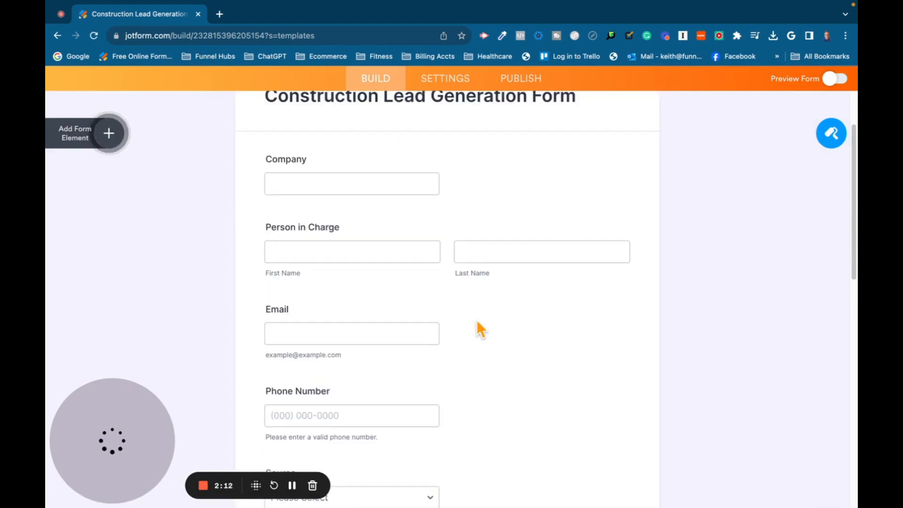
{"action": "scroll", "coordinate": [481, 348], "scroll_direction": "down", "scroll_amount": 5}
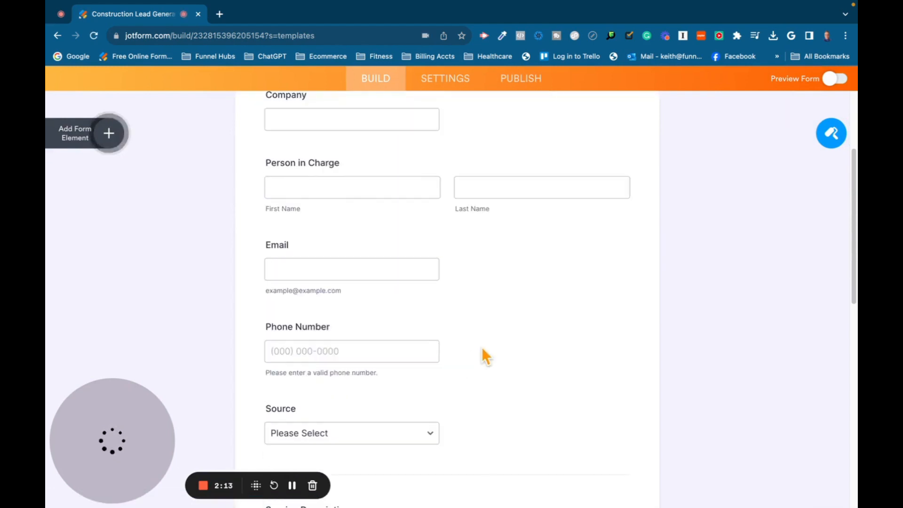
{"action": "scroll", "coordinate": [482, 348], "scroll_direction": "down", "scroll_amount": 4}
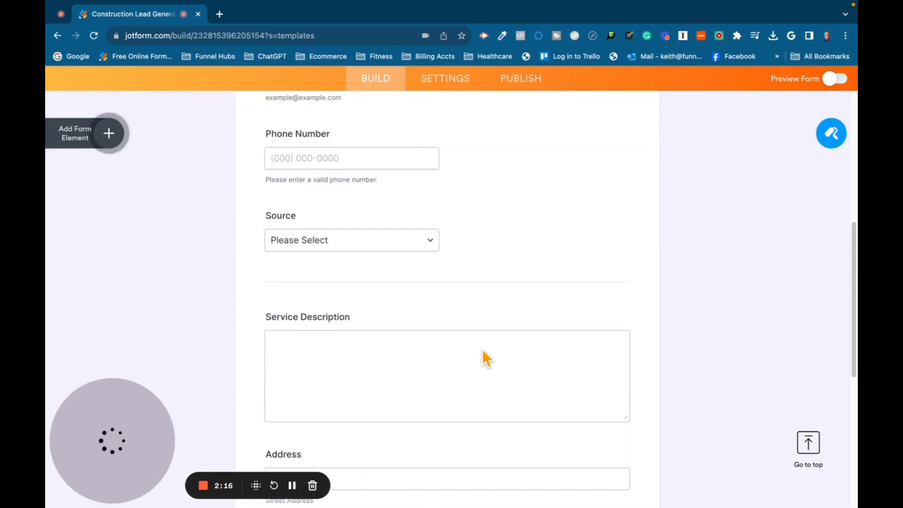
{"action": "scroll", "coordinate": [483, 348], "scroll_direction": "down", "scroll_amount": 4}
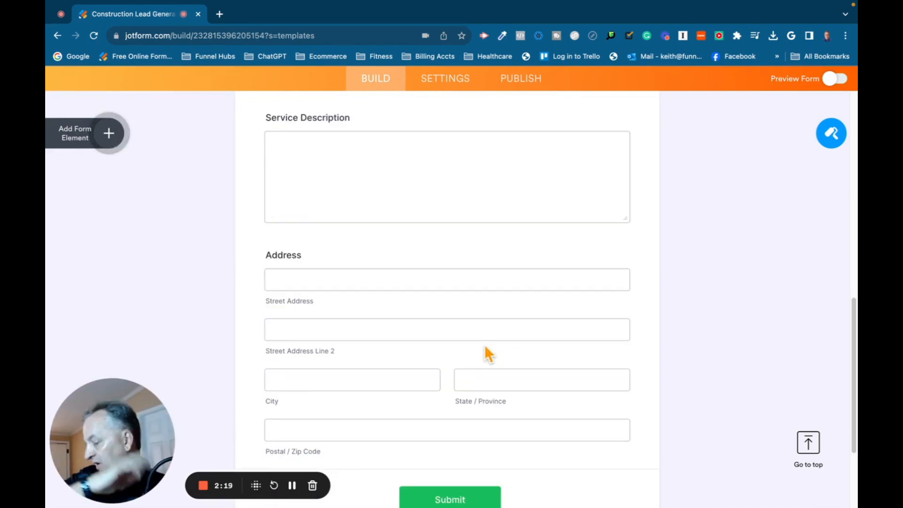
{"action": "scroll", "coordinate": [511, 282], "scroll_direction": "up", "scroll_amount": 8}
{"action": "scroll", "coordinate": [511, 281], "scroll_direction": "up", "scroll_amount": 7}
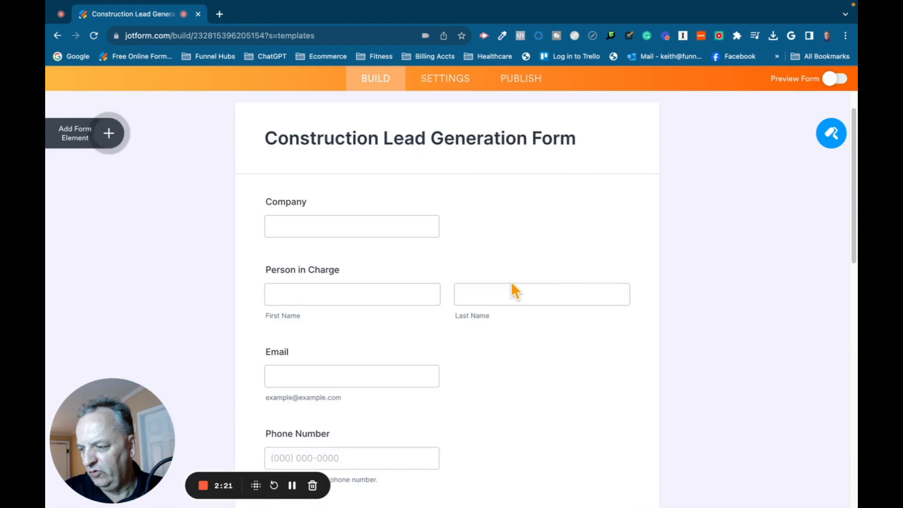
Step: Delete the Company, Source and Service Description fields from the Construction Lead Generation Form
{"action": "left_click", "coordinate": [557, 225]}
{"action": "left_click", "coordinate": [646, 237]}
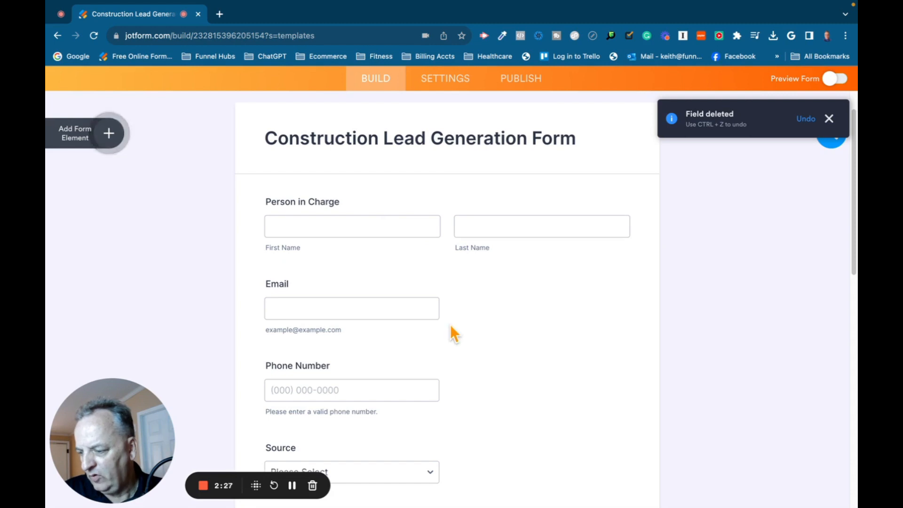
{"action": "scroll", "coordinate": [500, 326], "scroll_direction": "down", "scroll_amount": 3}
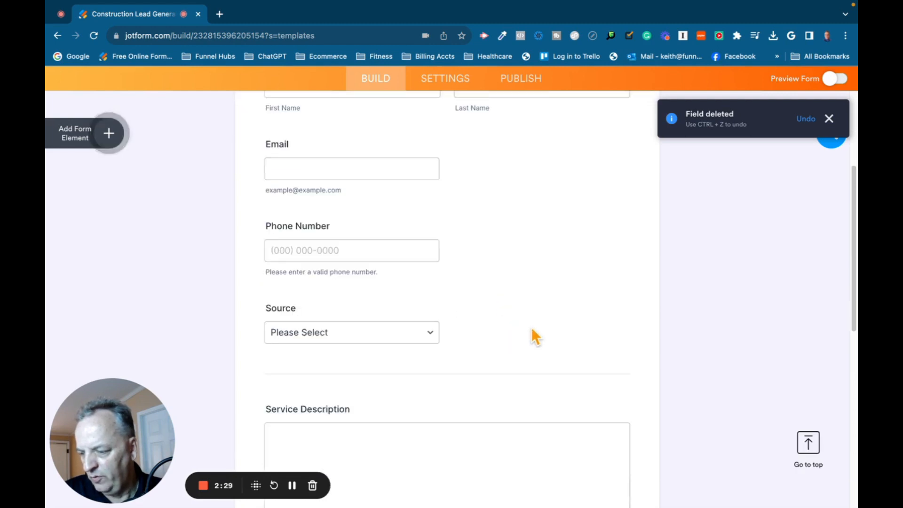
{"action": "left_click", "coordinate": [607, 327]}
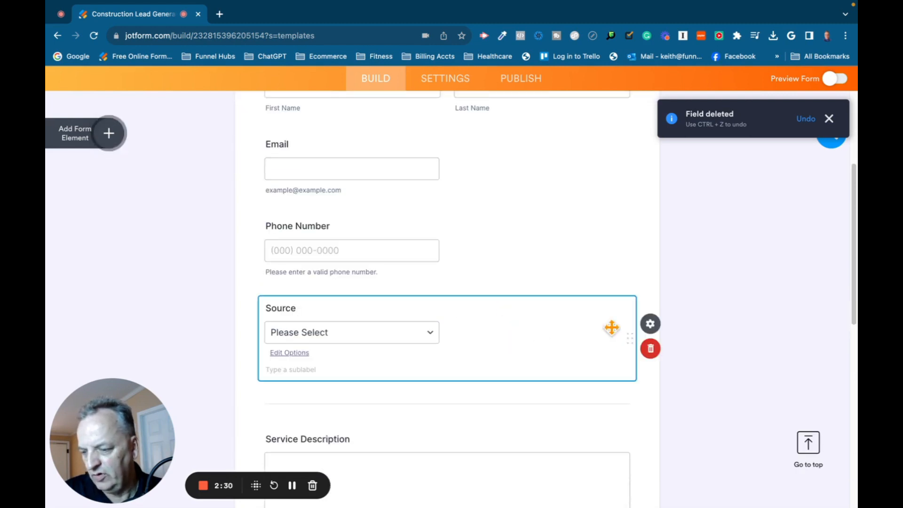
{"action": "left_click", "coordinate": [650, 348]}
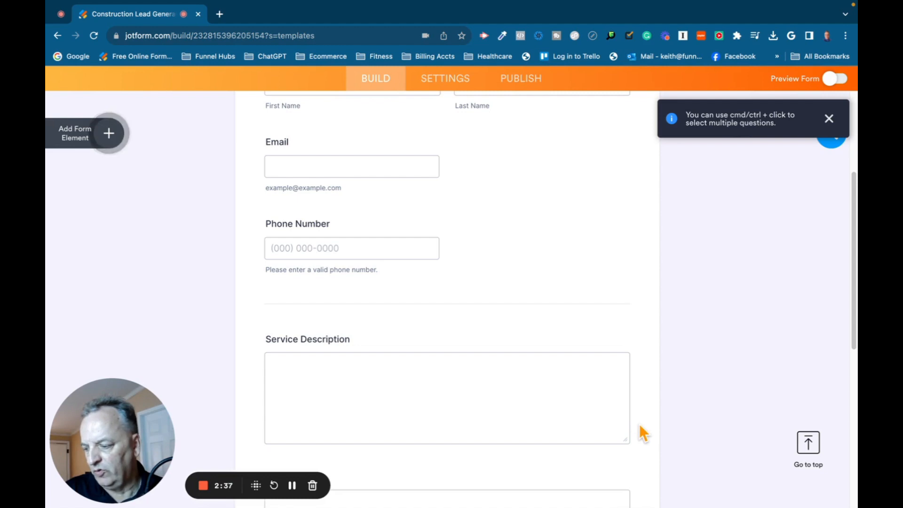
{"action": "scroll", "coordinate": [646, 395], "scroll_direction": "down", "scroll_amount": 1}
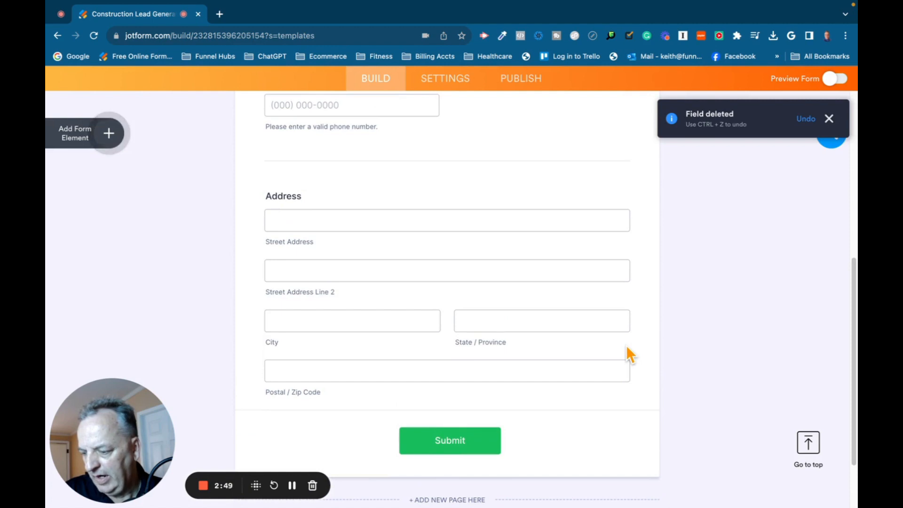
Step: Preview the edited lead form in the desktop layout and check it from the title to the submit button
{"action": "scroll", "coordinate": [655, 368], "scroll_direction": "up", "scroll_amount": 3}
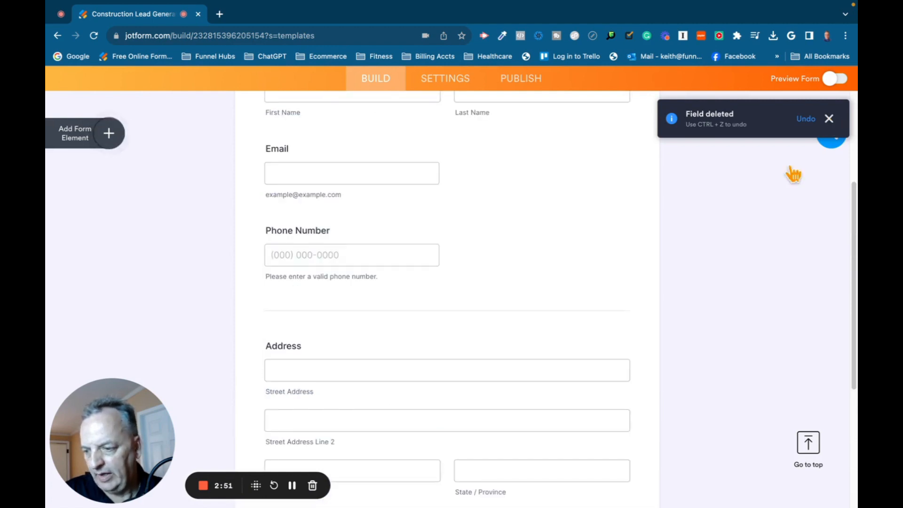
{"action": "scroll", "coordinate": [677, 284], "scroll_direction": "up", "scroll_amount": 4}
{"action": "scroll", "coordinate": [671, 288], "scroll_direction": "up", "scroll_amount": 2}
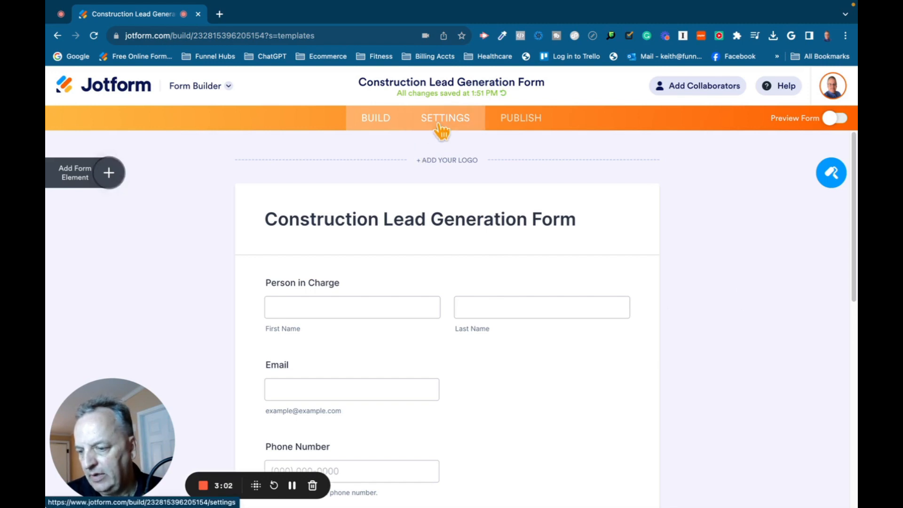
{"action": "left_click", "coordinate": [837, 121]}
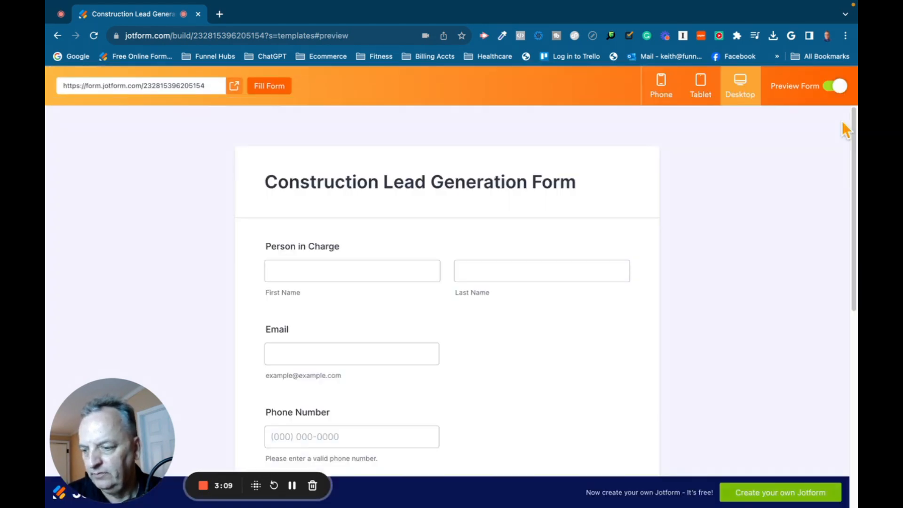
{"action": "scroll", "coordinate": [724, 290], "scroll_direction": "down", "scroll_amount": 5}
{"action": "scroll", "coordinate": [731, 305], "scroll_direction": "down", "scroll_amount": 3}
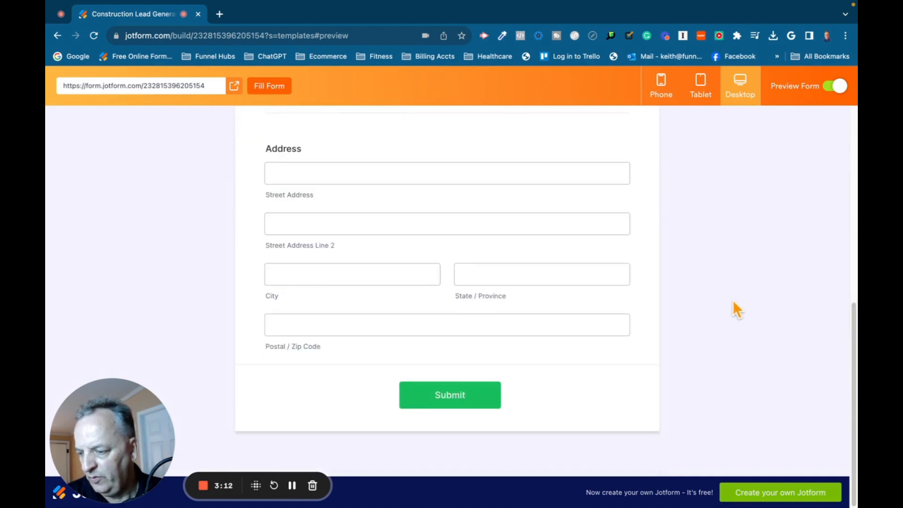
{"action": "scroll", "coordinate": [732, 305], "scroll_direction": "up", "scroll_amount": 10}
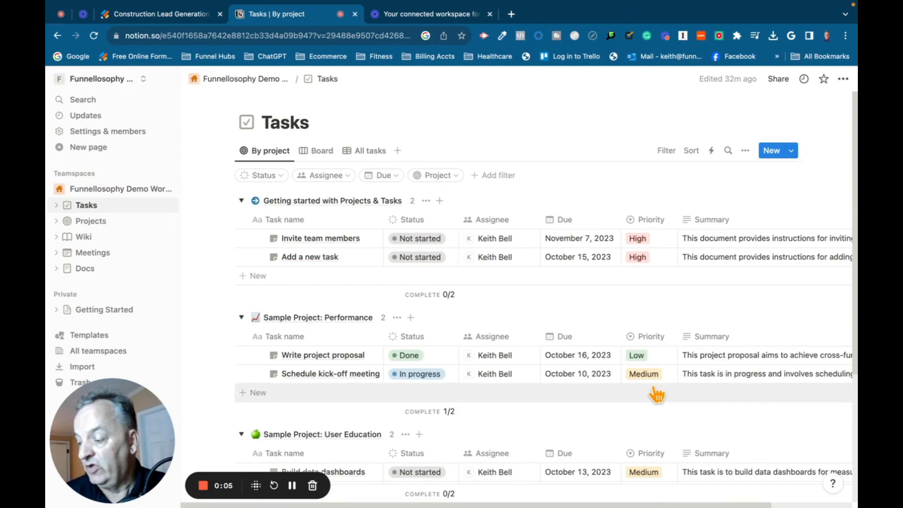
Step: In the Notion demo workspace, expand and collapse the Tasks and Projects pages to inspect their nested views
{"action": "left_click_drag", "start_coordinate": [94, 435], "coordinate": [647, 415]}
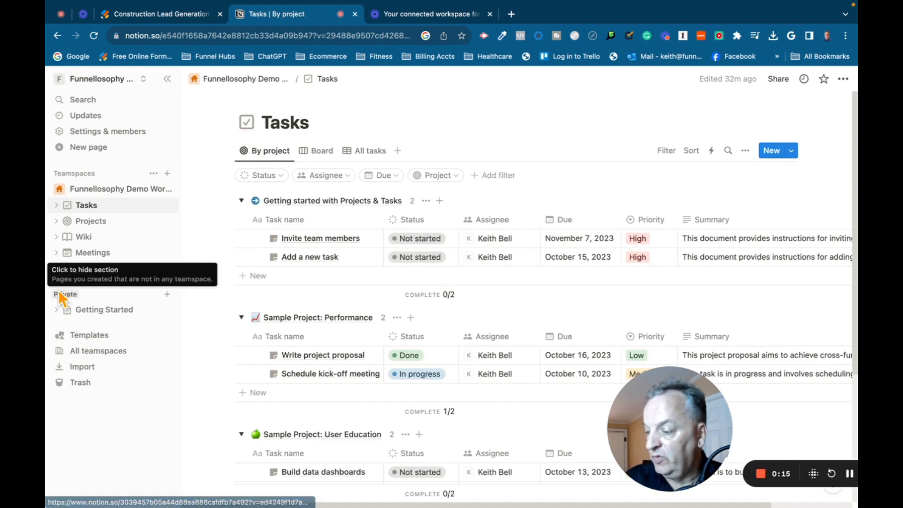
{"action": "left_click", "coordinate": [57, 205]}
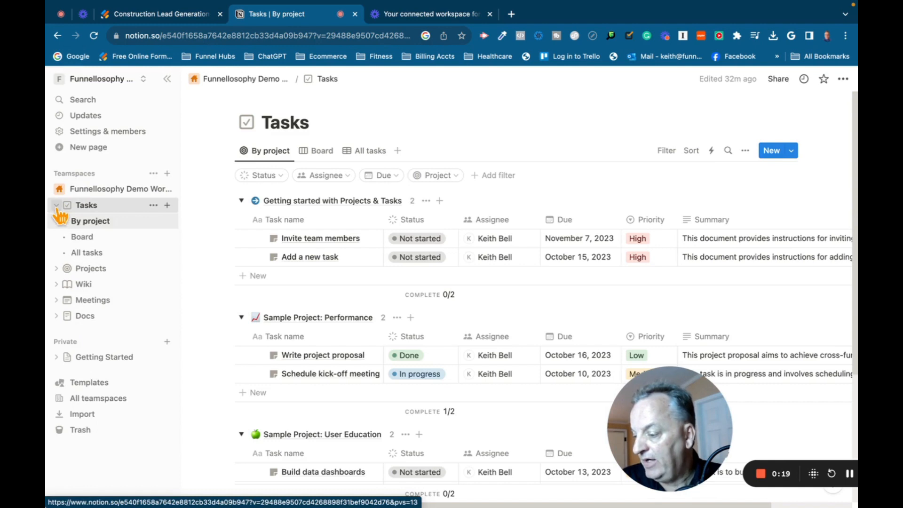
{"action": "left_click", "coordinate": [58, 205]}
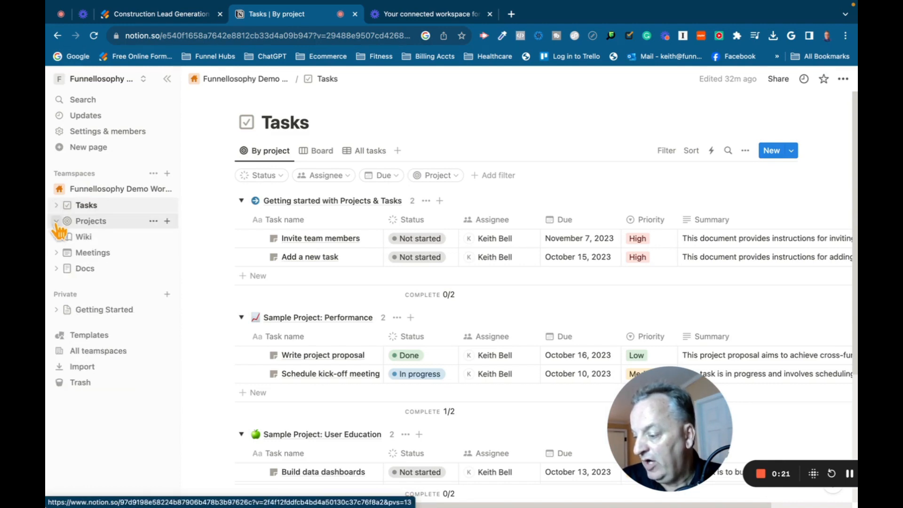
{"action": "left_click", "coordinate": [56, 221]}
{"action": "left_click", "coordinate": [56, 221]}
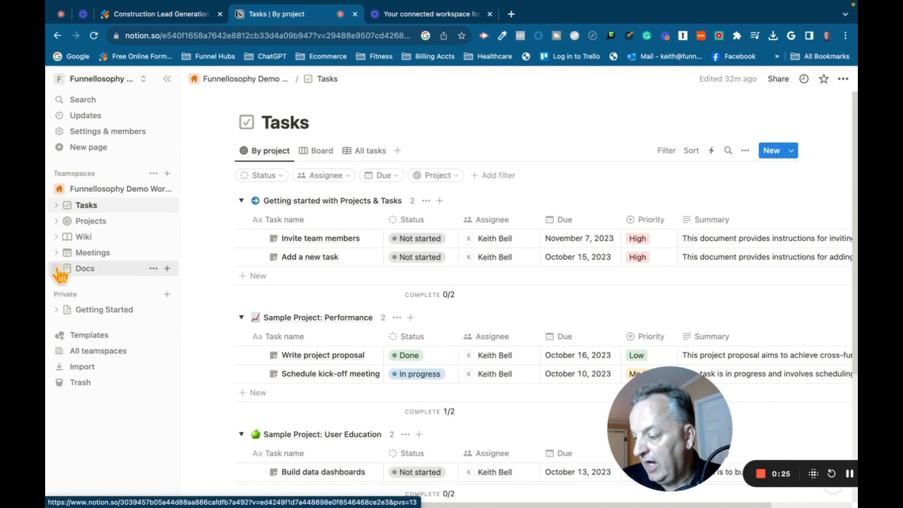
Step: Find the Sales CRM template in the Sales category of the template gallery and add it to the private pages
{"action": "left_click", "coordinate": [61, 336]}
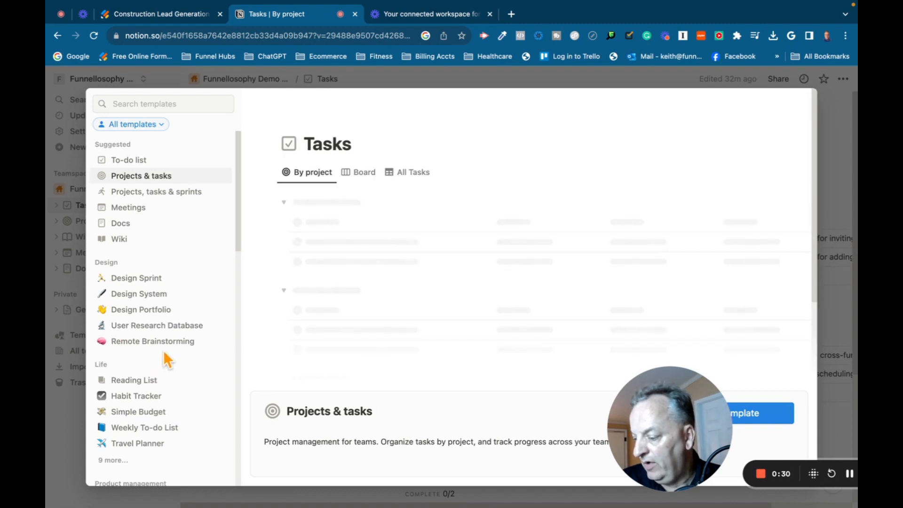
{"action": "scroll", "coordinate": [169, 362], "scroll_direction": "down", "scroll_amount": 5}
{"action": "scroll", "coordinate": [170, 366], "scroll_direction": "down", "scroll_amount": 4}
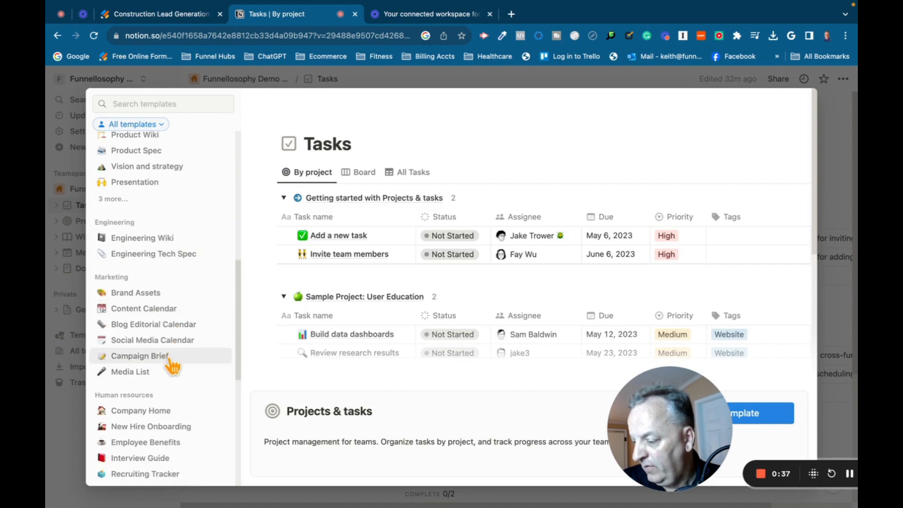
{"action": "scroll", "coordinate": [172, 365], "scroll_direction": "down", "scroll_amount": 1}
{"action": "scroll", "coordinate": [174, 365], "scroll_direction": "down", "scroll_amount": 2}
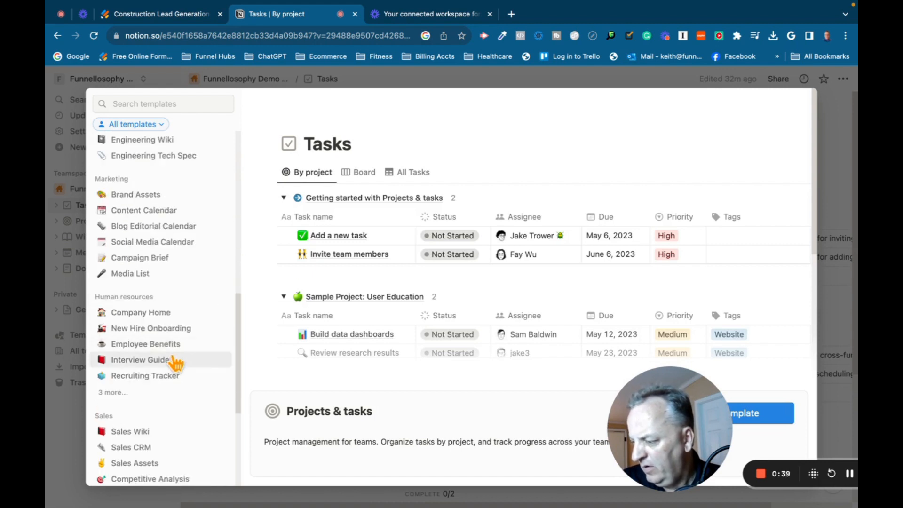
{"action": "scroll", "coordinate": [175, 365], "scroll_direction": "down", "scroll_amount": 3}
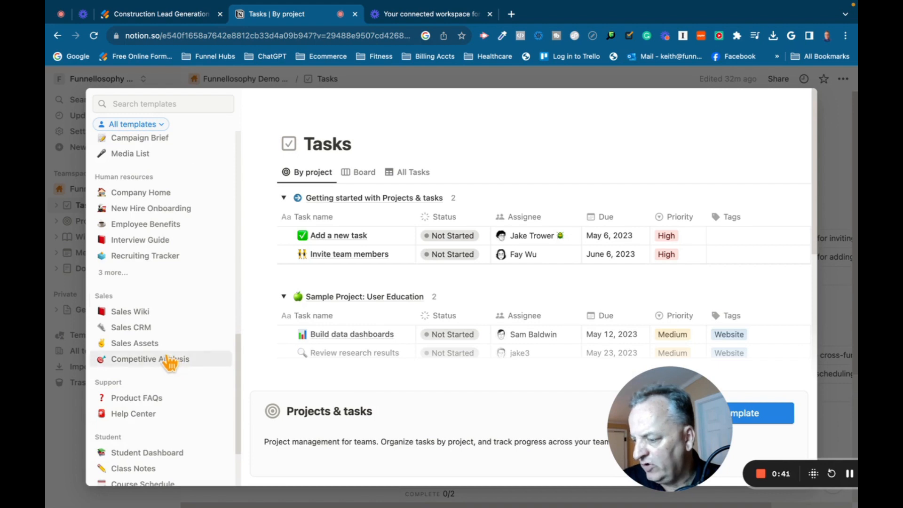
{"action": "left_click", "coordinate": [141, 327]}
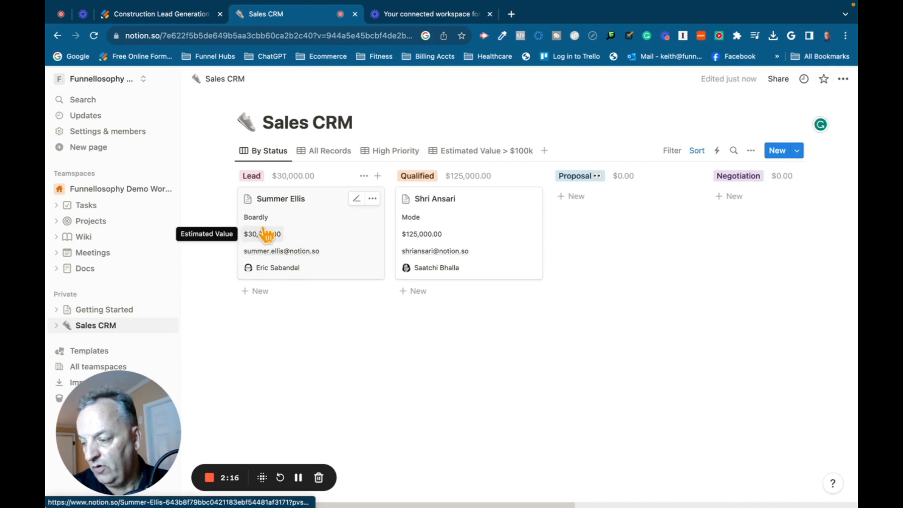
Step: Check the All Records view of the Sales CRM and delete both sample records from the By Status board
{"action": "left_click", "coordinate": [333, 153]}
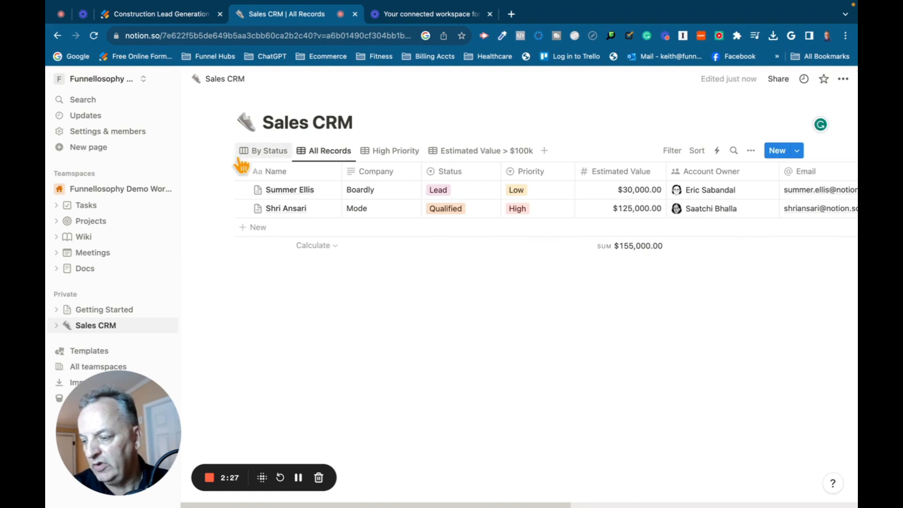
{"action": "left_click", "coordinate": [417, 154]}
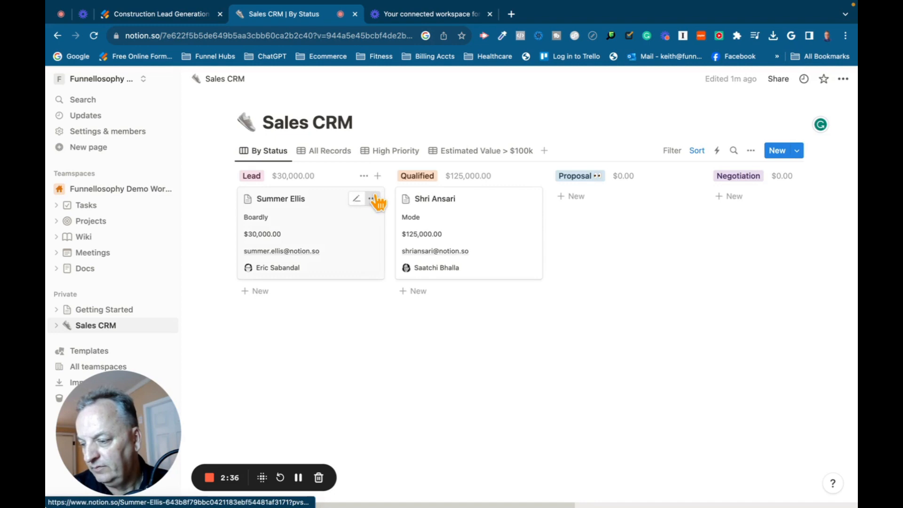
{"action": "left_click", "coordinate": [373, 199]}
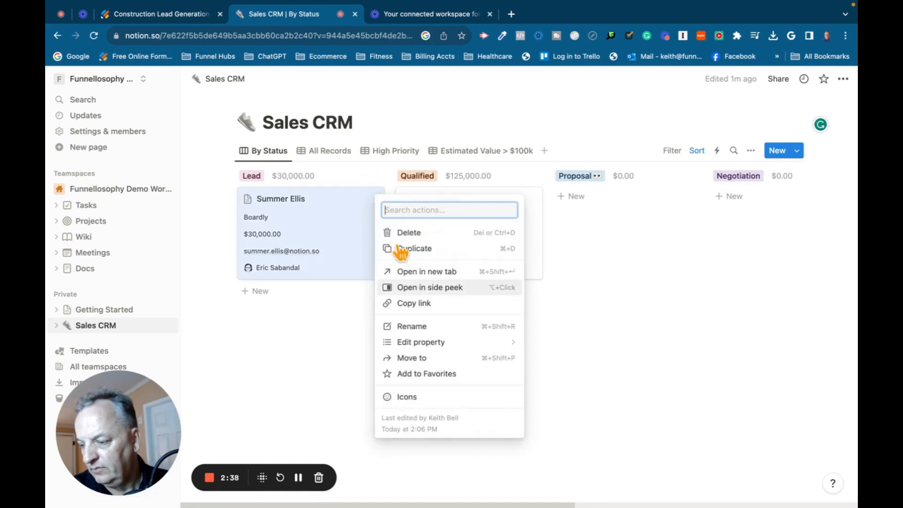
{"action": "left_click", "coordinate": [406, 234]}
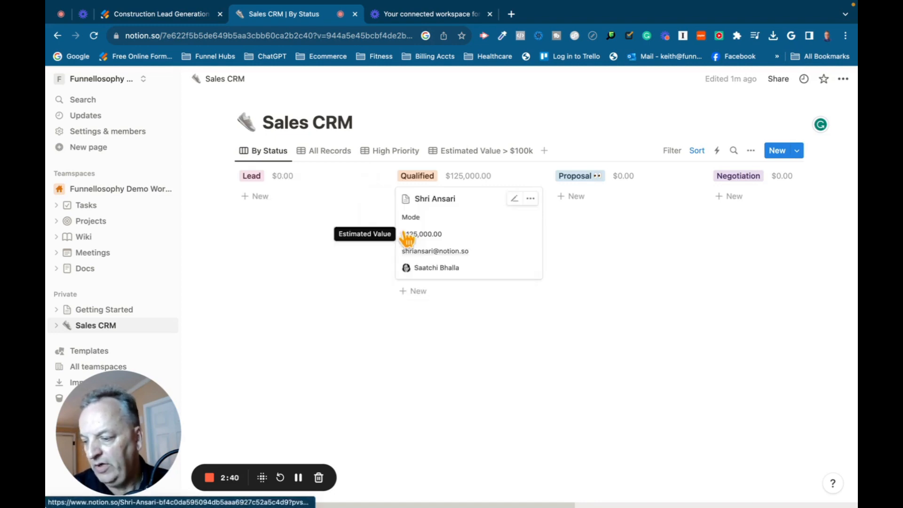
{"action": "left_click", "coordinate": [530, 198]}
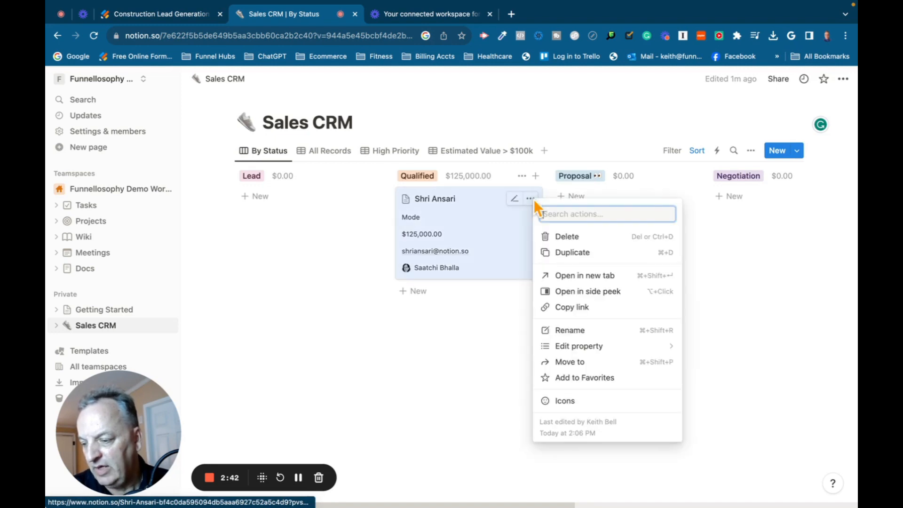
{"action": "left_click", "coordinate": [571, 237]}
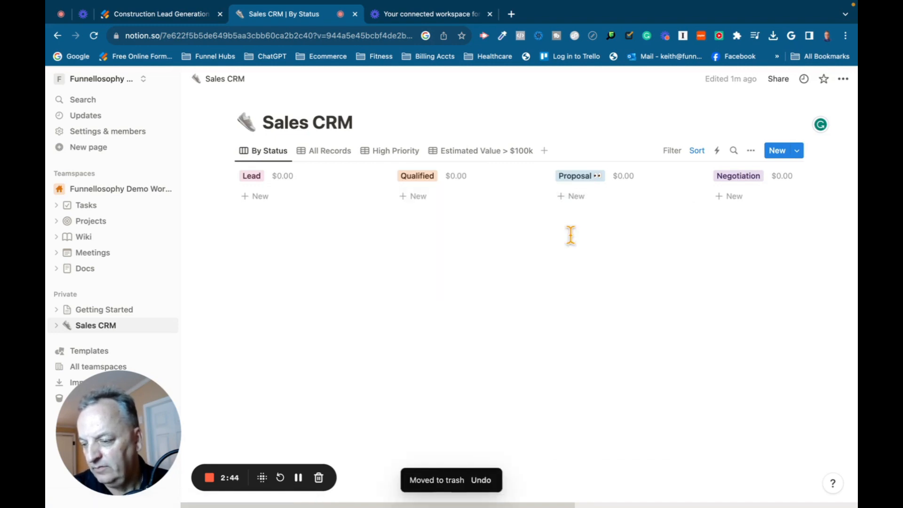
Step: Delete the Company property from the Sales CRM in the All Records view
{"action": "left_click", "coordinate": [331, 159]}
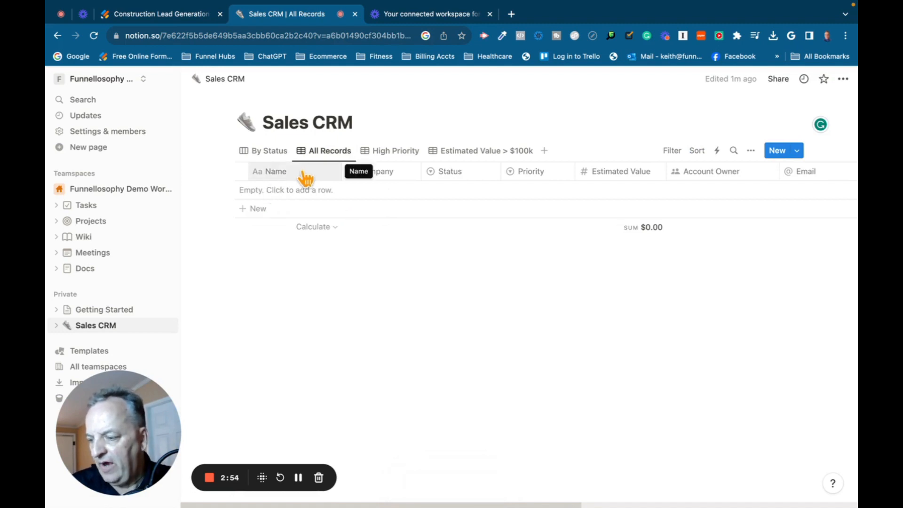
{"action": "left_click", "coordinate": [417, 178]}
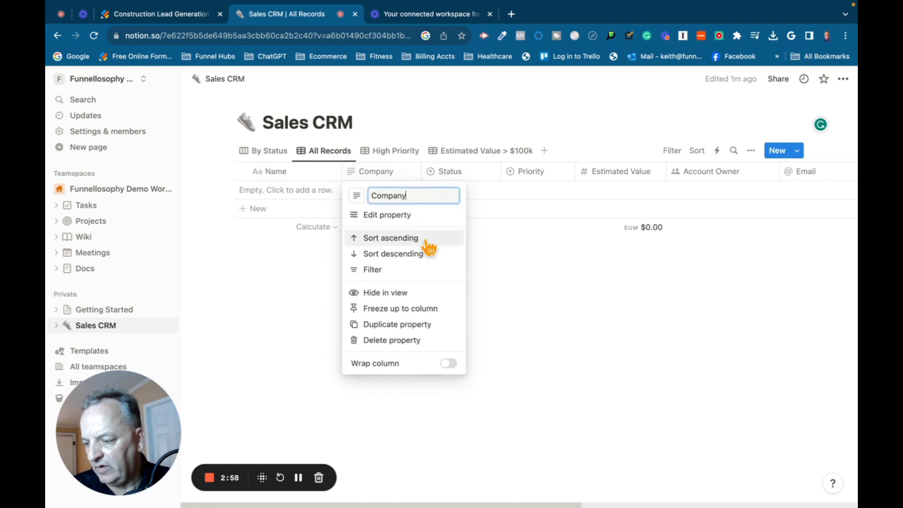
{"action": "left_click", "coordinate": [412, 346]}
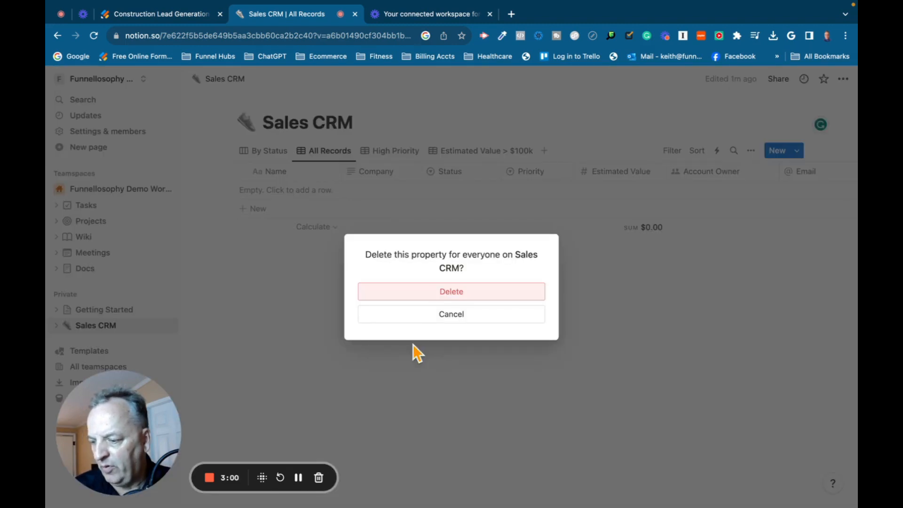
{"action": "left_click", "coordinate": [450, 296]}
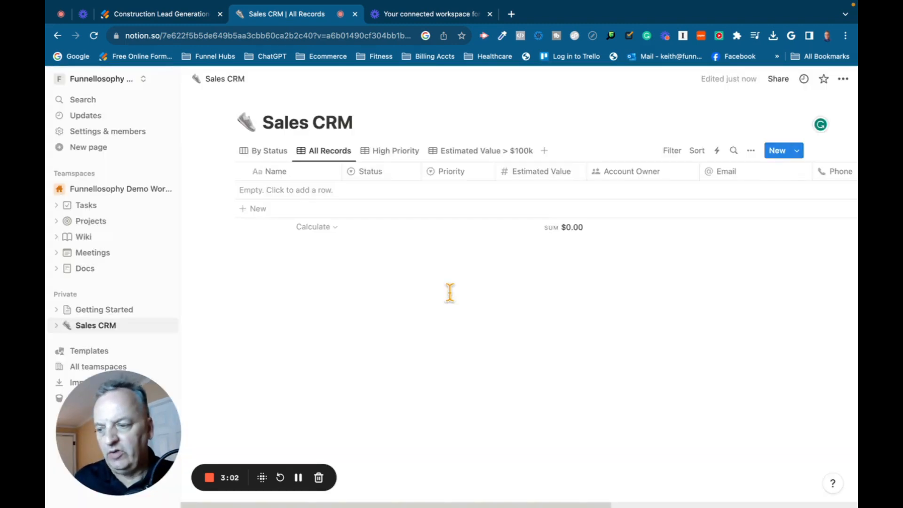
Step: Add an empty record to All Records and review the options available in its Status and Priority cells
{"action": "left_click", "coordinate": [405, 179]}
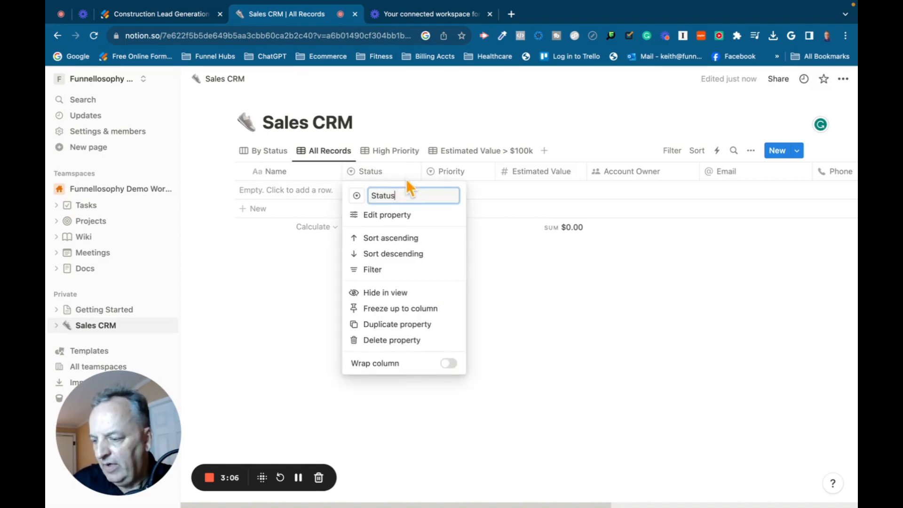
{"action": "left_click", "coordinate": [569, 311]}
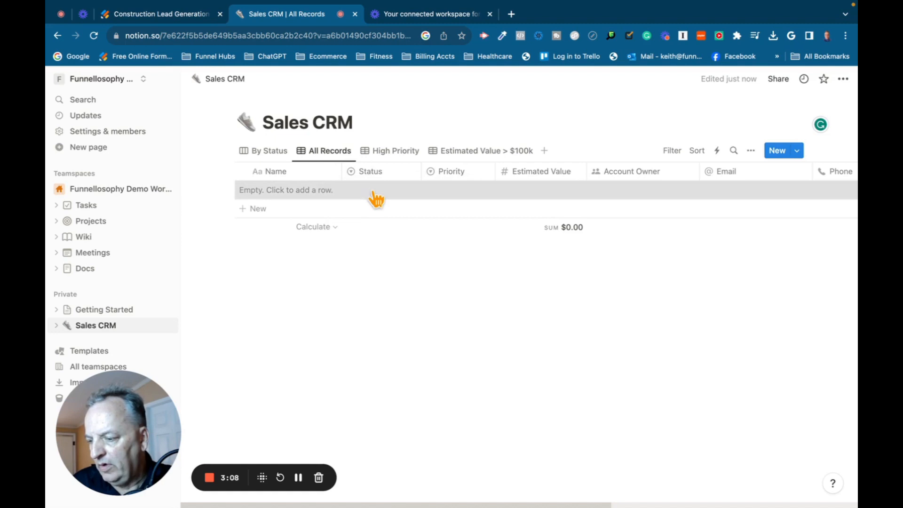
{"action": "left_click", "coordinate": [375, 193]}
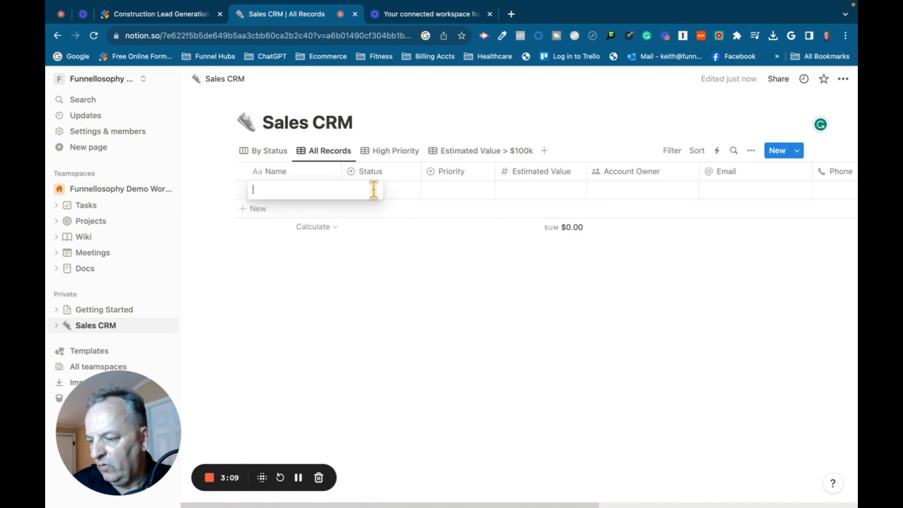
{"action": "left_click", "coordinate": [414, 191]}
{"action": "left_click", "coordinate": [414, 191]}
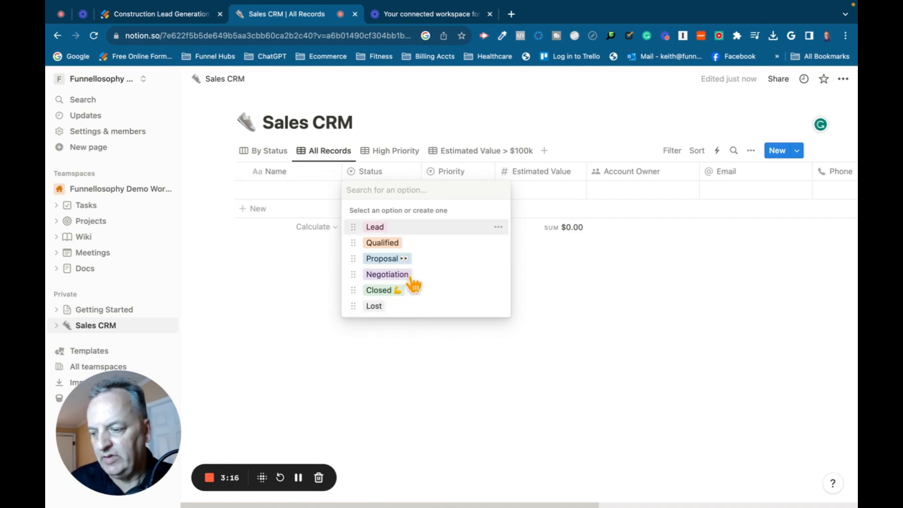
{"action": "left_click", "coordinate": [648, 340]}
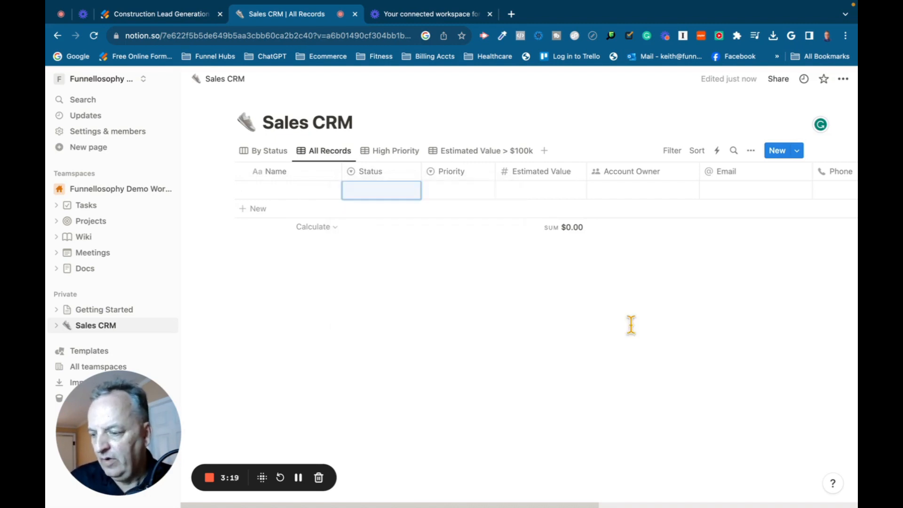
{"action": "left_click", "coordinate": [471, 194]}
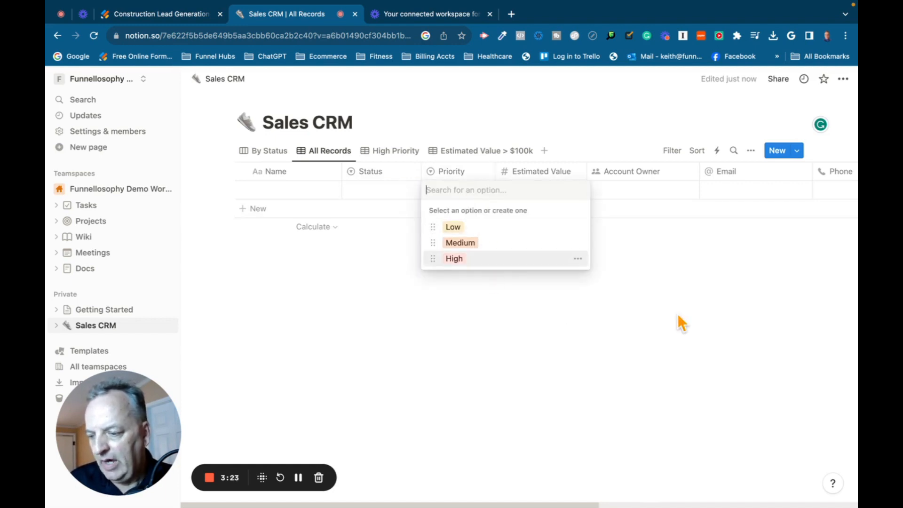
{"action": "key", "text": "Escape"}
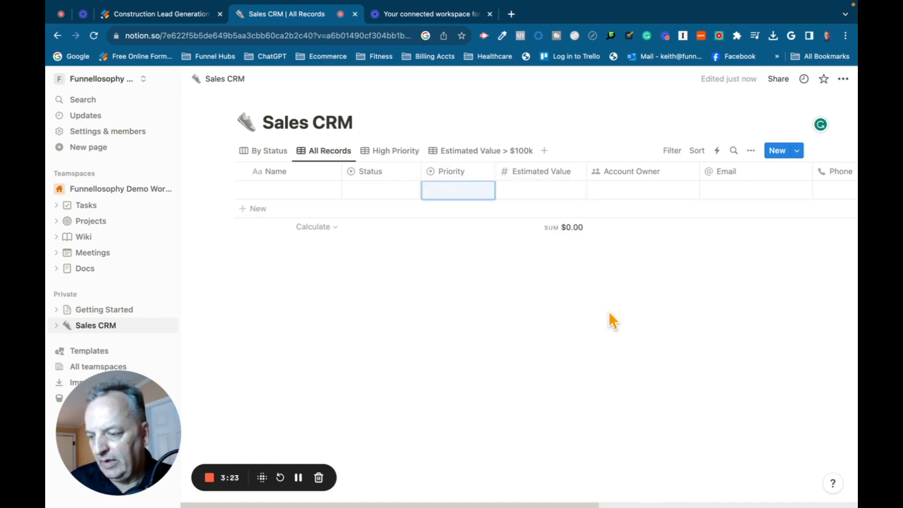
Step: Examine the Priority property's settings, including its select options and the available property types, without changing them
{"action": "left_click", "coordinate": [485, 177]}
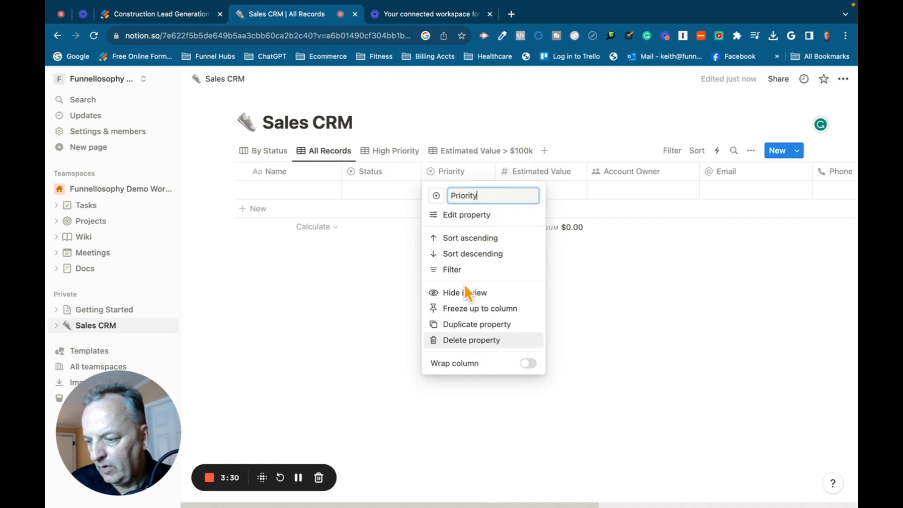
{"action": "left_click", "coordinate": [636, 275]}
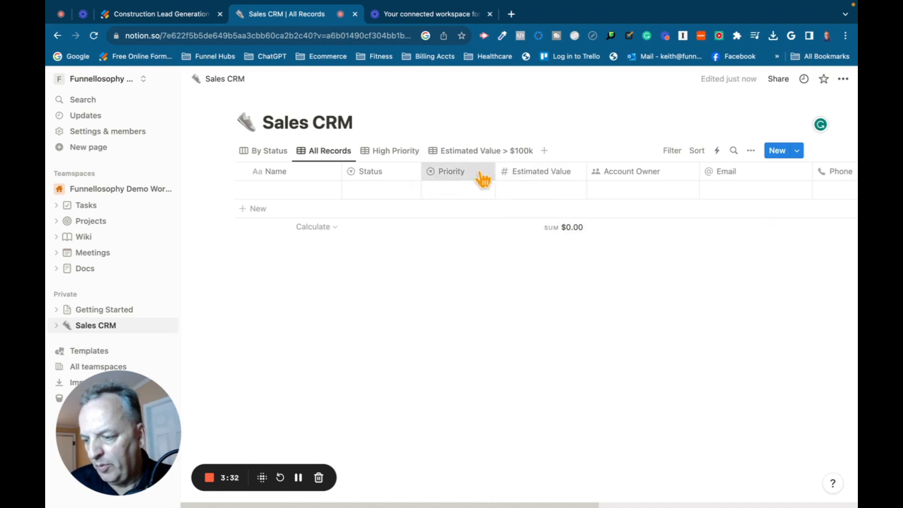
{"action": "left_click", "coordinate": [482, 179]}
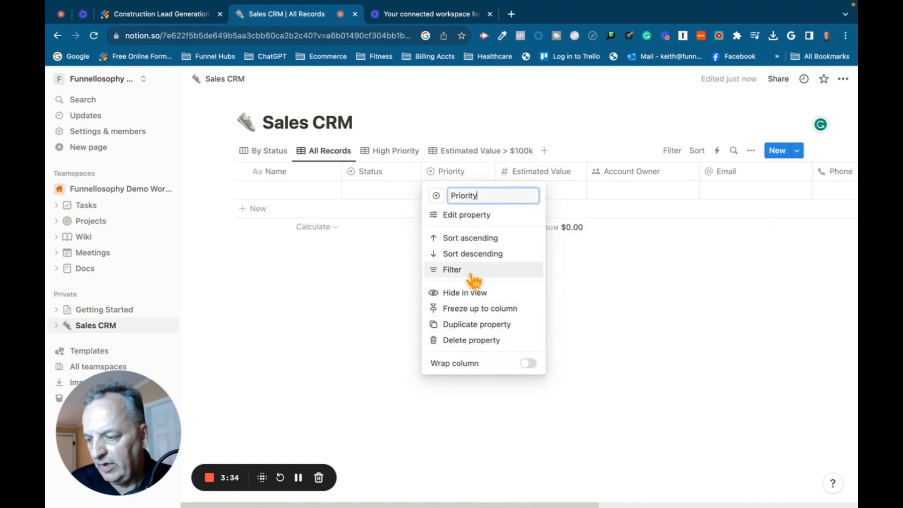
{"action": "left_click", "coordinate": [629, 288]}
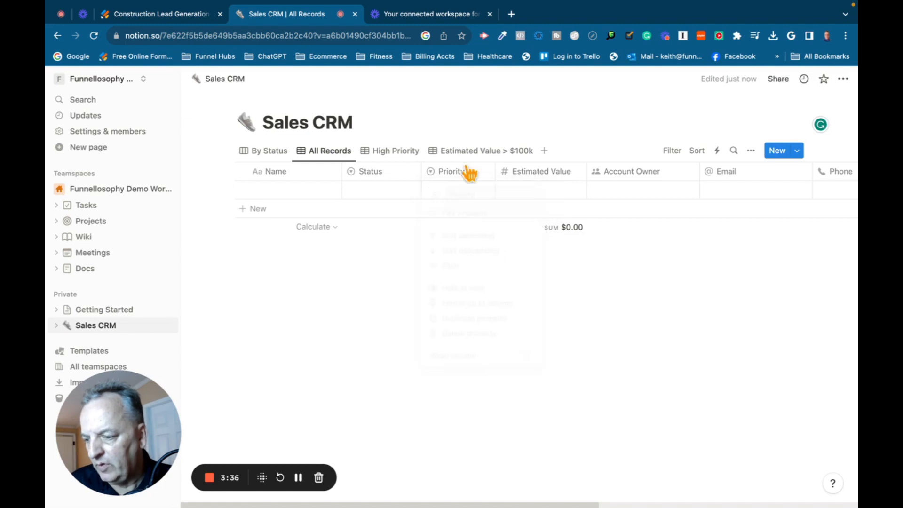
{"action": "left_click", "coordinate": [490, 182]}
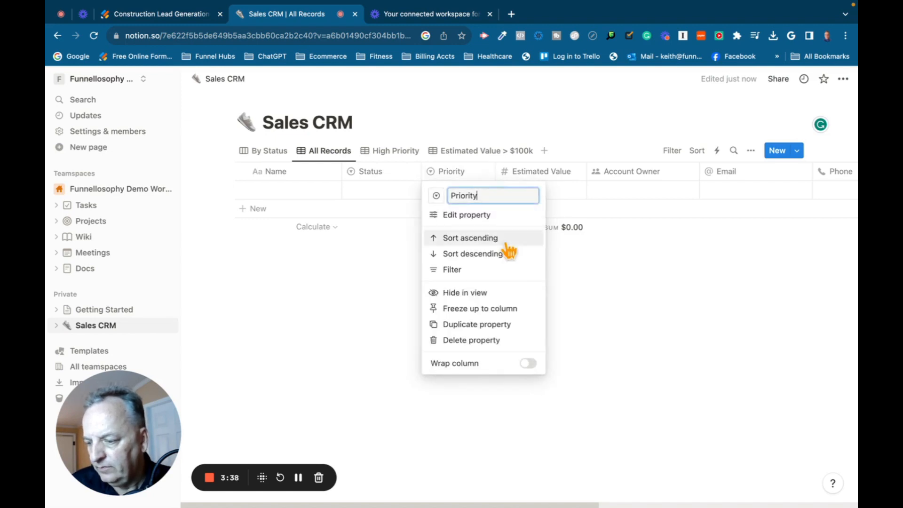
{"action": "left_click", "coordinate": [464, 216]}
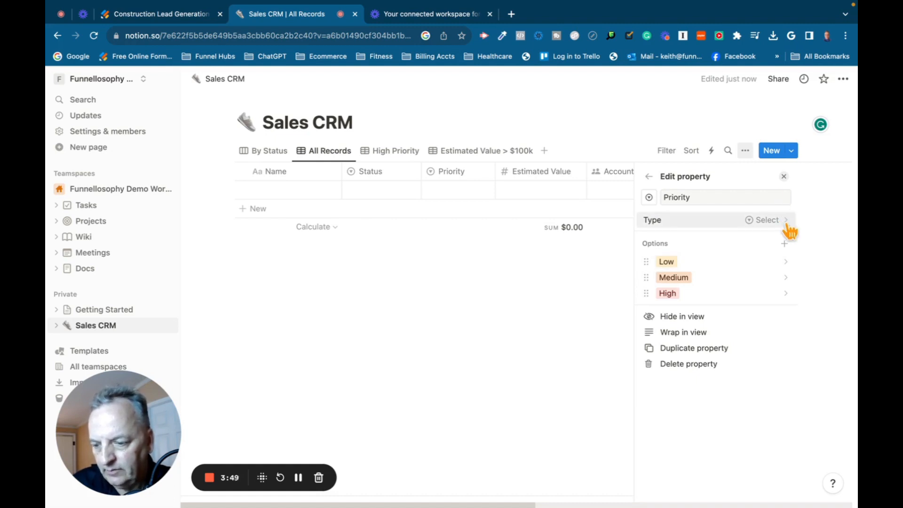
{"action": "left_click", "coordinate": [787, 224]}
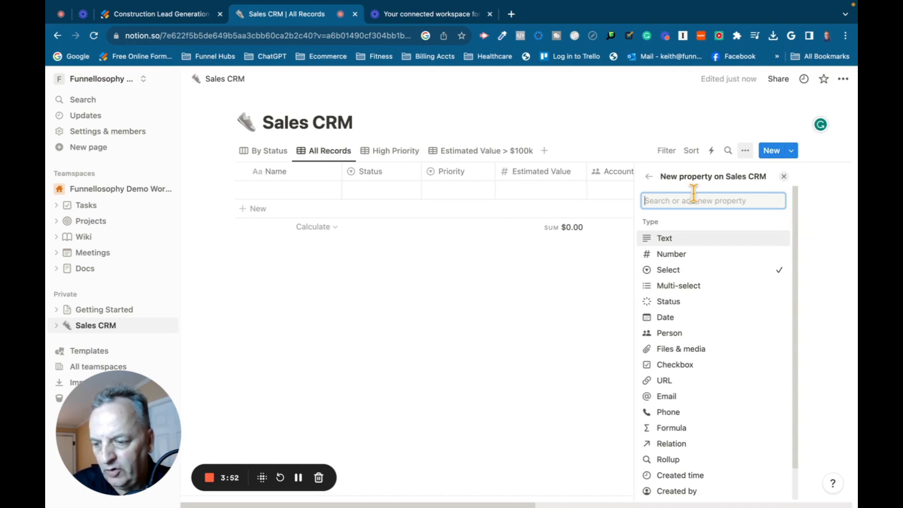
{"action": "left_click", "coordinate": [650, 177]}
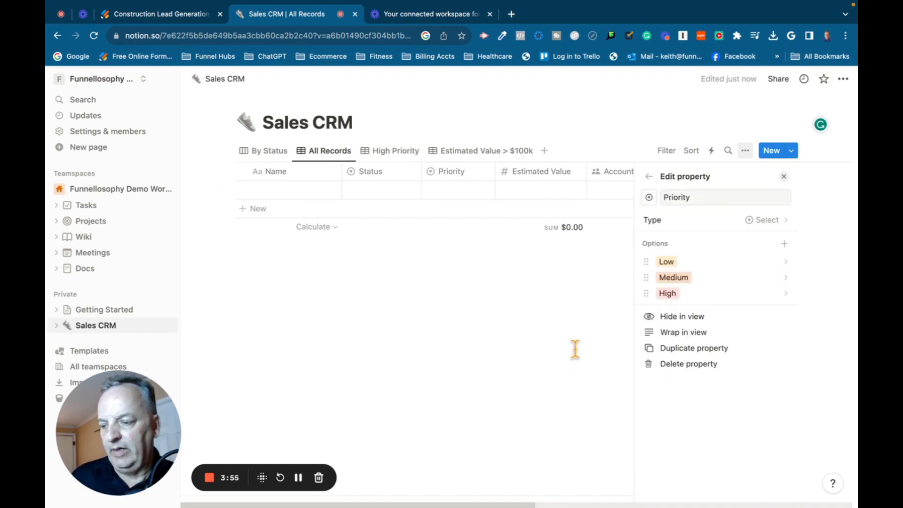
{"action": "left_click", "coordinate": [575, 349]}
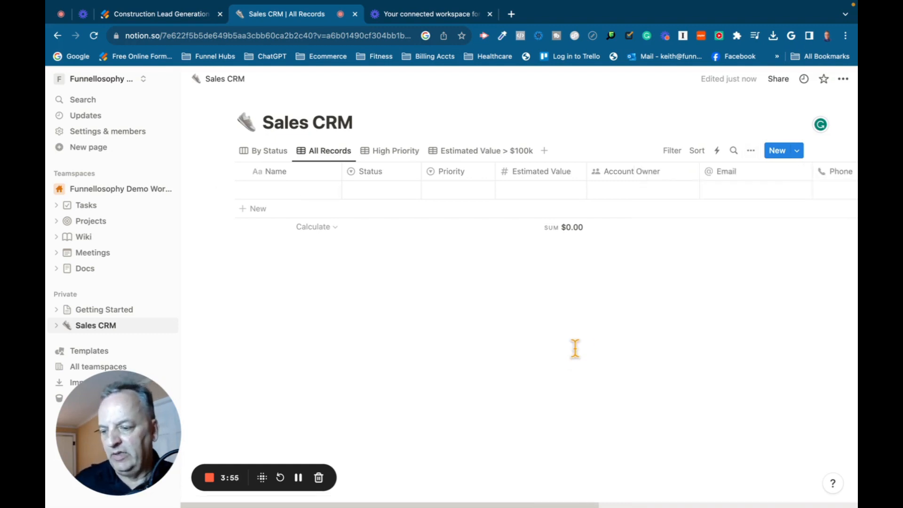
Step: Delete the Estimated Value property from the Sales CRM
{"action": "left_click", "coordinate": [580, 172]}
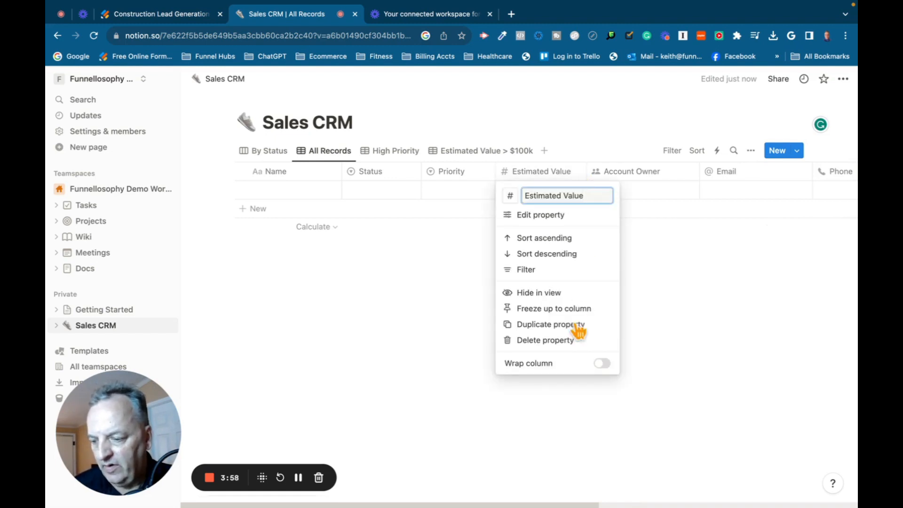
{"action": "left_click", "coordinate": [539, 340]}
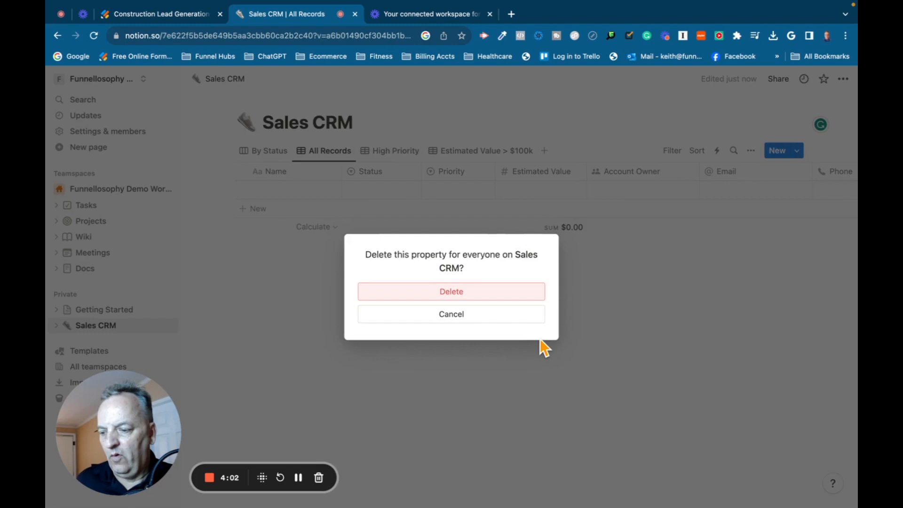
{"action": "left_click", "coordinate": [493, 294]}
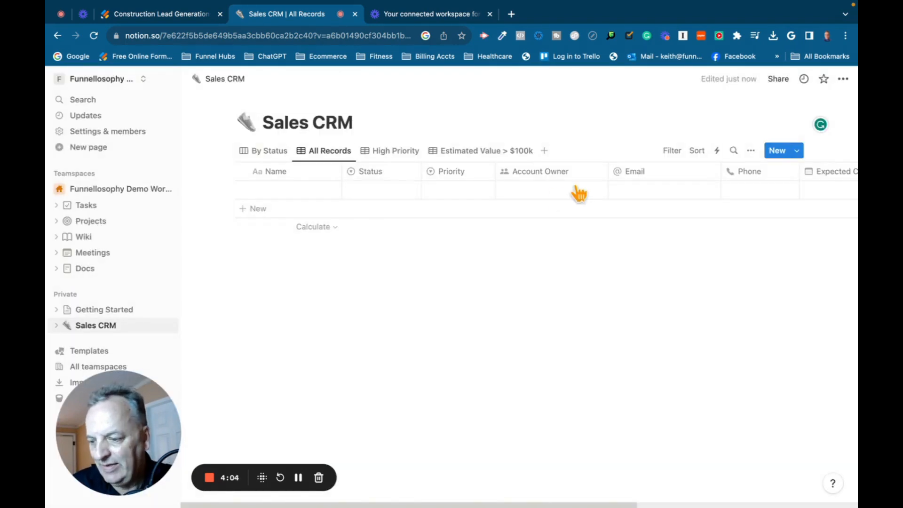
Step: Delete the Account Owner property from the Sales CRM and check the remaining columns in All Records
{"action": "left_click", "coordinate": [601, 173]}
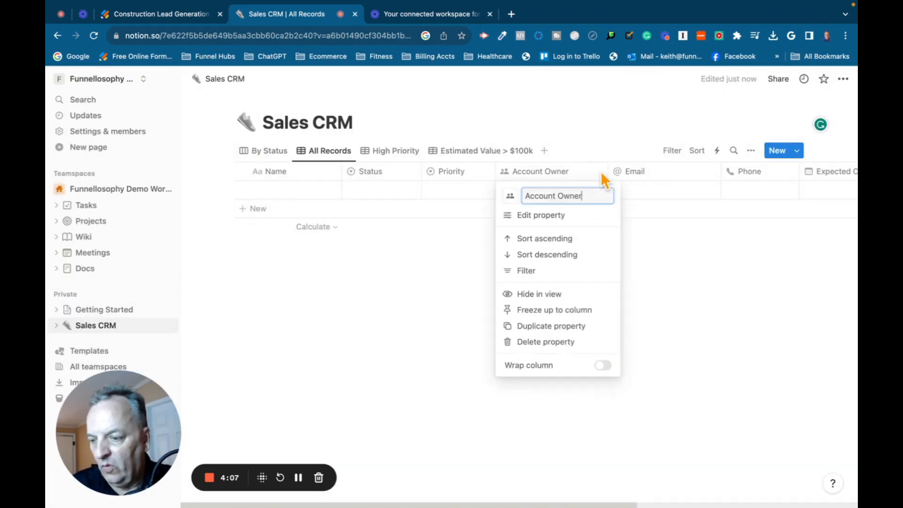
{"action": "left_click", "coordinate": [547, 341]}
{"action": "left_click", "coordinate": [496, 292]}
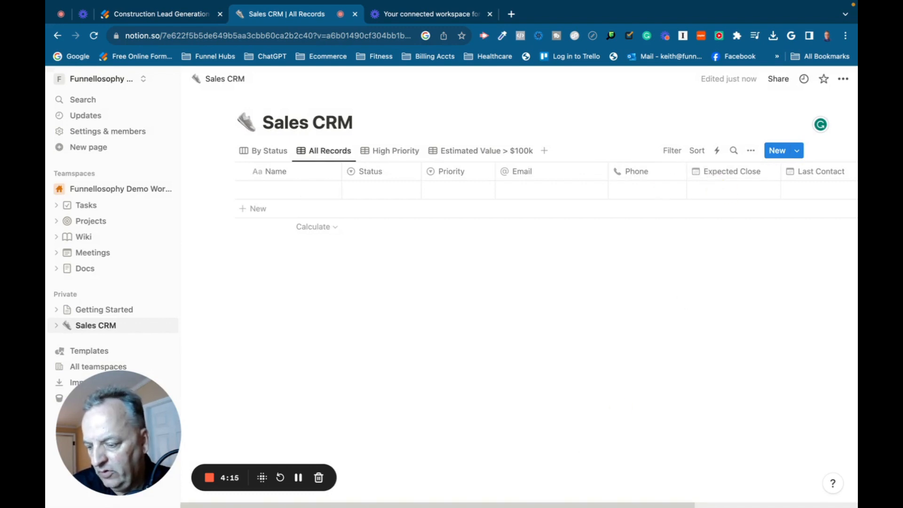
{"action": "left_click_drag", "start_coordinate": [530, 501], "coordinate": [750, 497]}
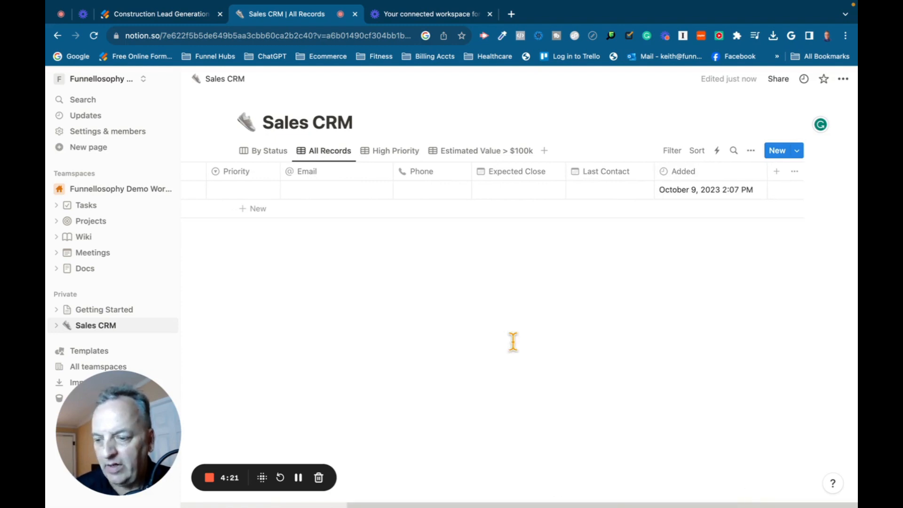
{"action": "mouse_move", "coordinate": [689, 504]}
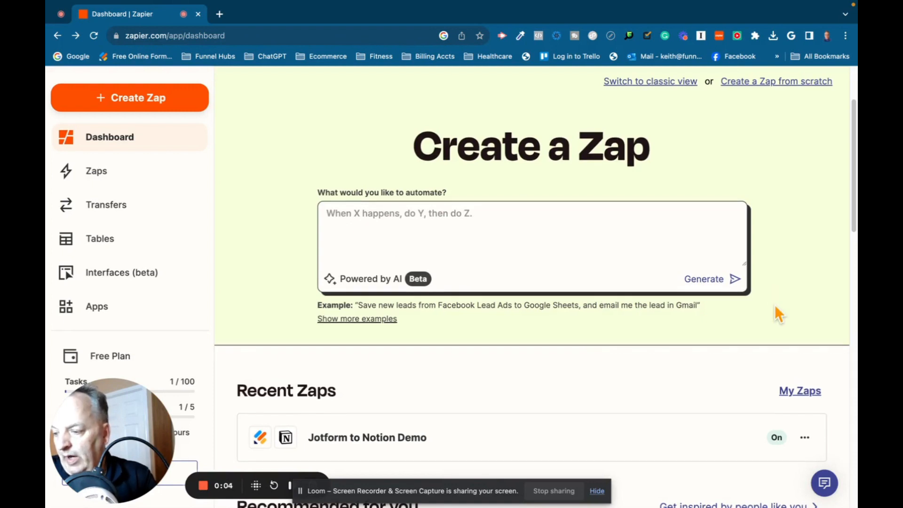
Step: Switch to Zapier and create a new Zap from the dashboard
{"action": "scroll", "coordinate": [774, 305], "scroll_direction": "down", "scroll_amount": 1}
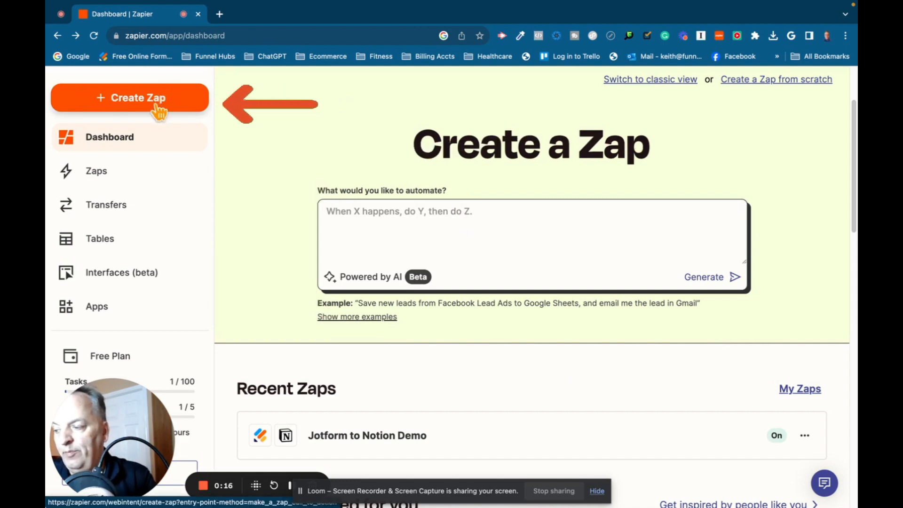
{"action": "scroll", "coordinate": [209, 224], "scroll_direction": "down", "scroll_amount": 2}
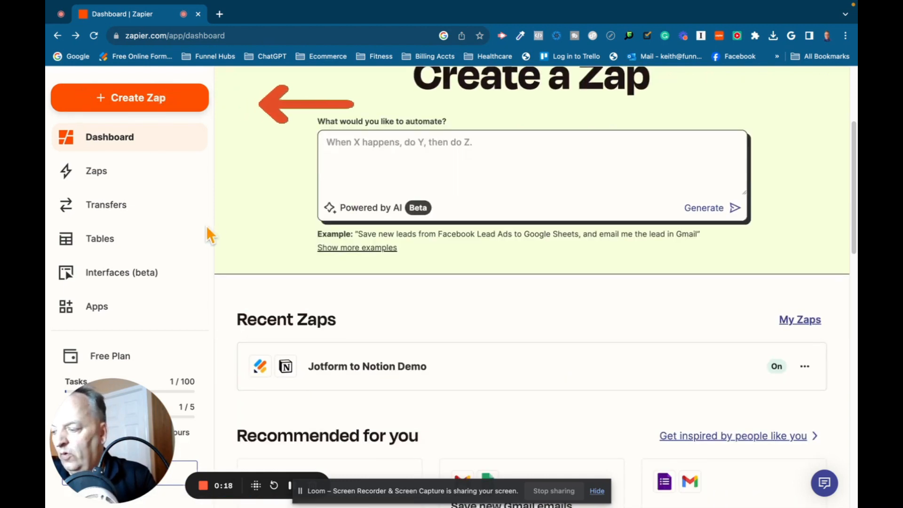
{"action": "scroll", "coordinate": [188, 254], "scroll_direction": "down", "scroll_amount": 3}
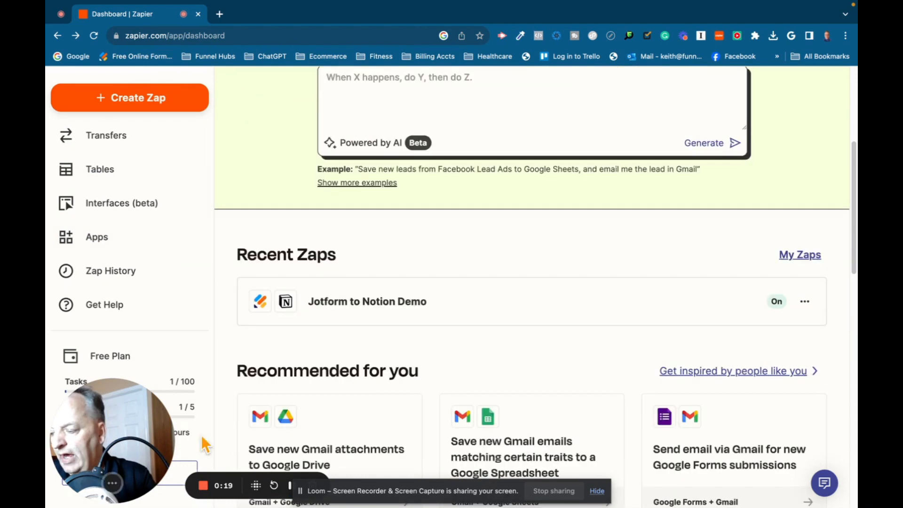
{"action": "left_click_drag", "start_coordinate": [108, 430], "coordinate": [284, 429]}
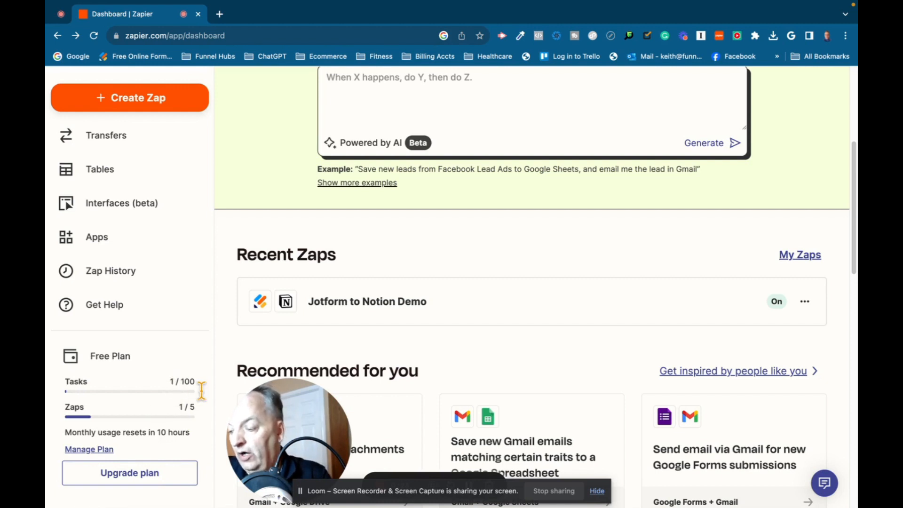
{"action": "left_click_drag", "start_coordinate": [283, 418], "coordinate": [128, 412]}
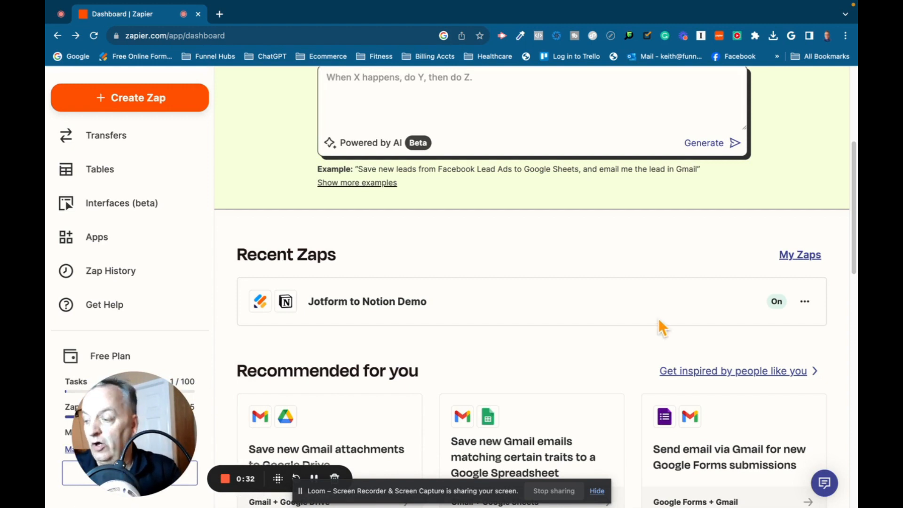
{"action": "left_click", "coordinate": [163, 105]}
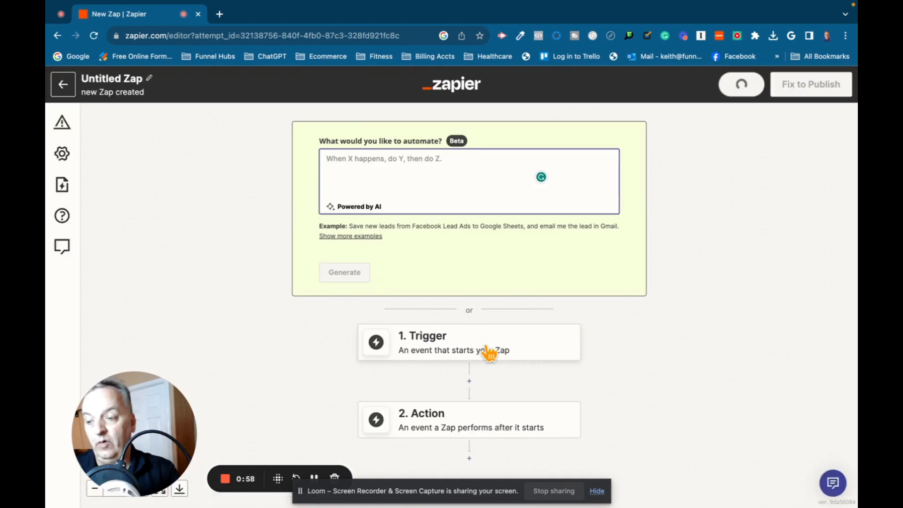
Step: Search for "jotform" among the trigger apps and choose Jotform as the Zap's trigger
{"action": "left_click", "coordinate": [488, 351]}
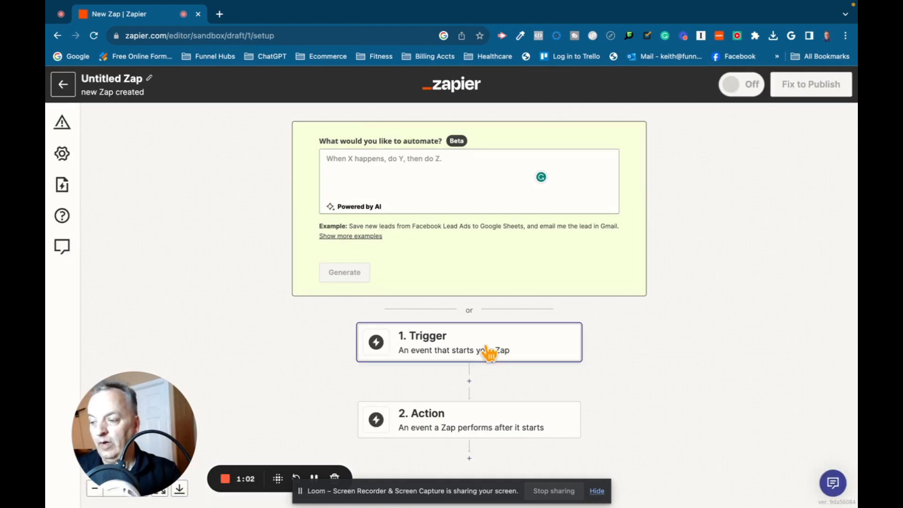
{"action": "left_click", "coordinate": [485, 346]}
{"action": "left_click", "coordinate": [322, 220]}
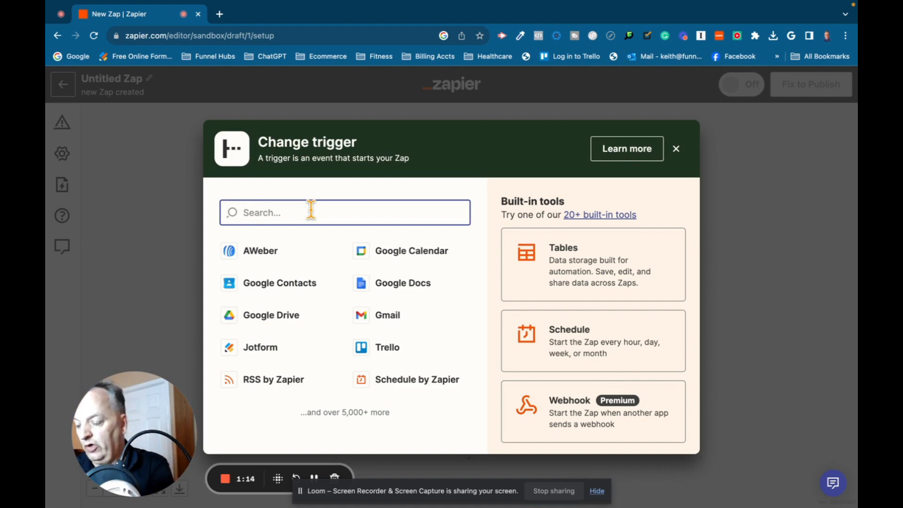
{"action": "type", "text": "iotform"}
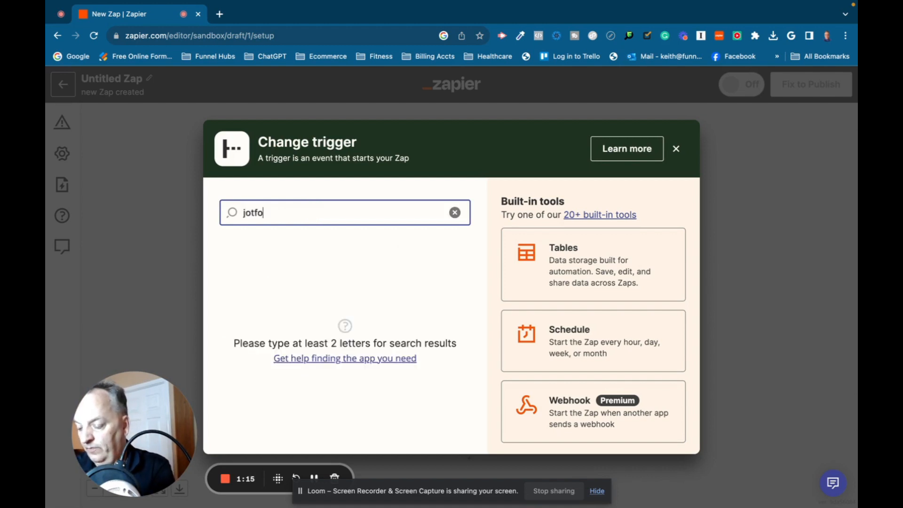
{"action": "key", "text": "BackSpace"}
{"action": "key", "text": "BackSpace"}
{"action": "key", "text": "BackSpace"}
{"action": "key", "text": "BackSpace"}
{"action": "type", "text": "form"}
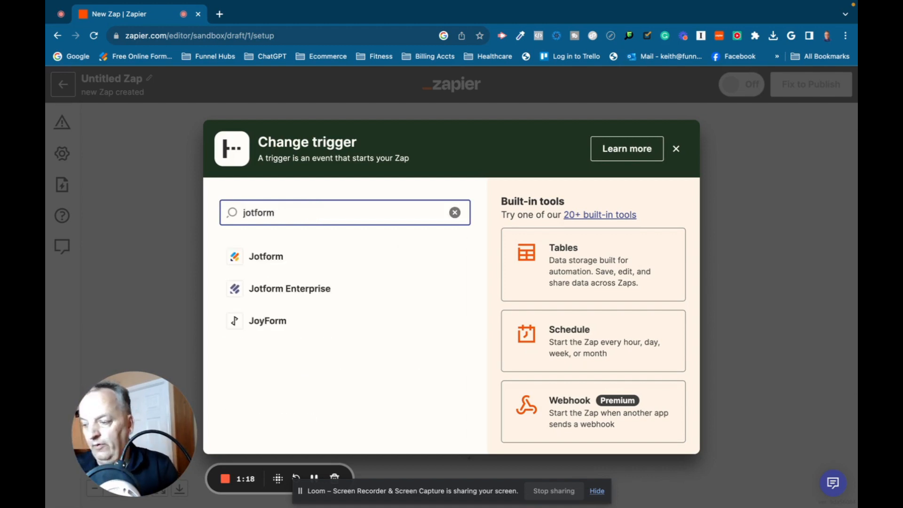
{"action": "left_click", "coordinate": [313, 261]}
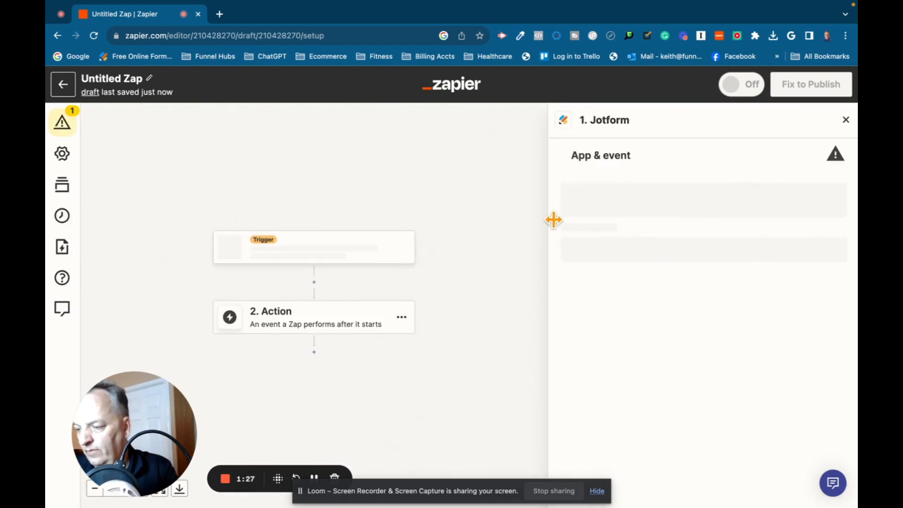
Step: Set the Jotform trigger event to New Submission and continue to the account setup
{"action": "left_click_drag", "start_coordinate": [548, 218], "coordinate": [450, 218]}
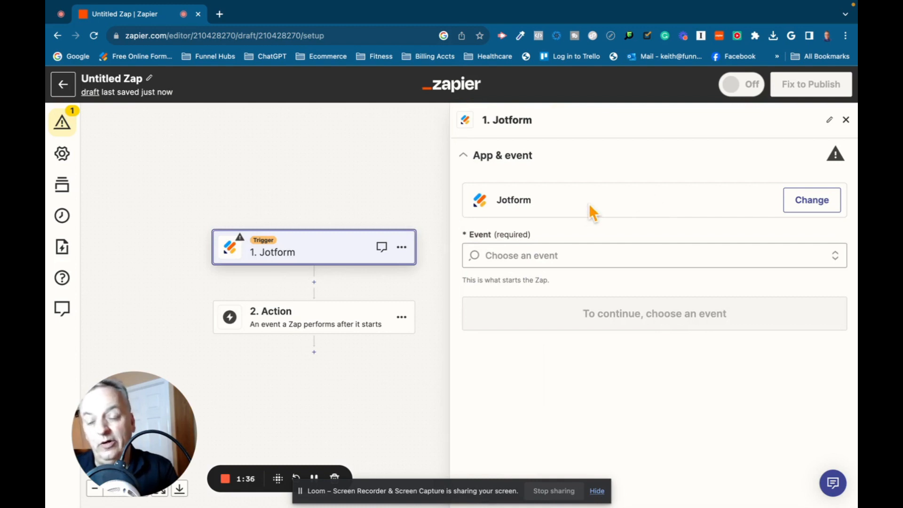
{"action": "left_click", "coordinate": [554, 257]}
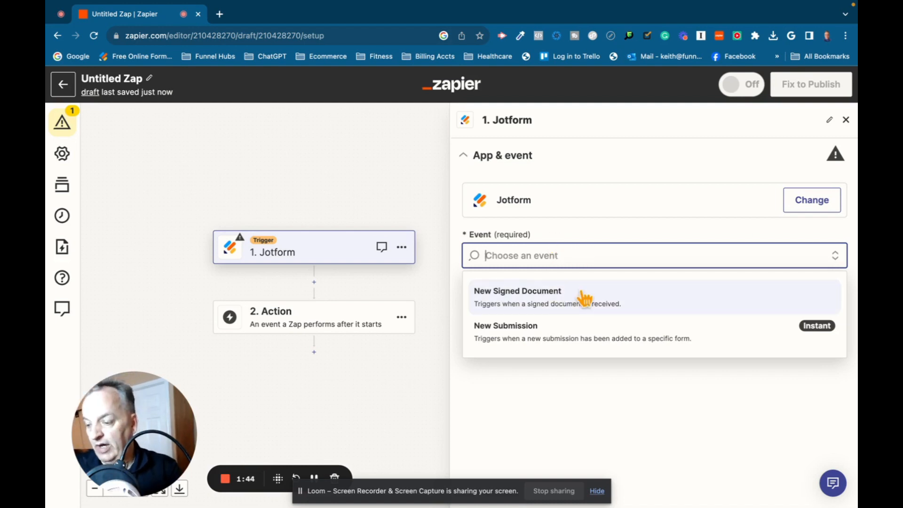
{"action": "left_click", "coordinate": [571, 339]}
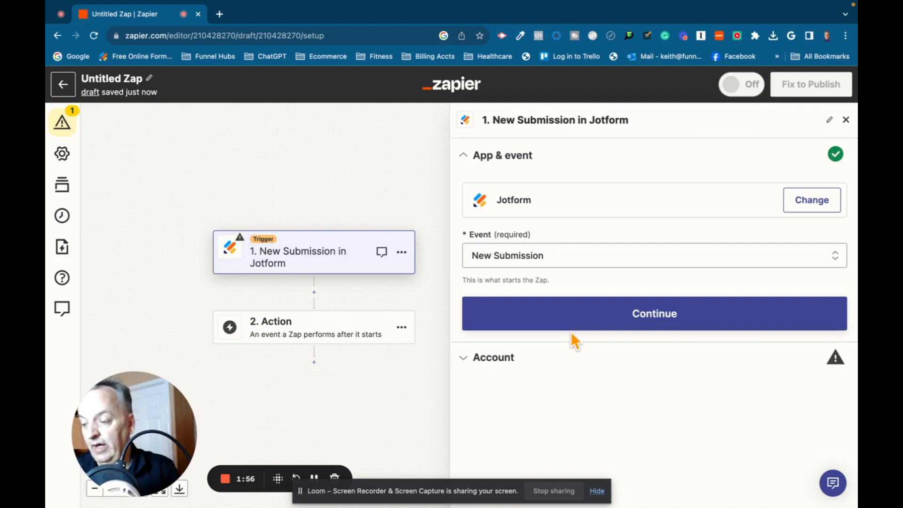
{"action": "left_click", "coordinate": [674, 329]}
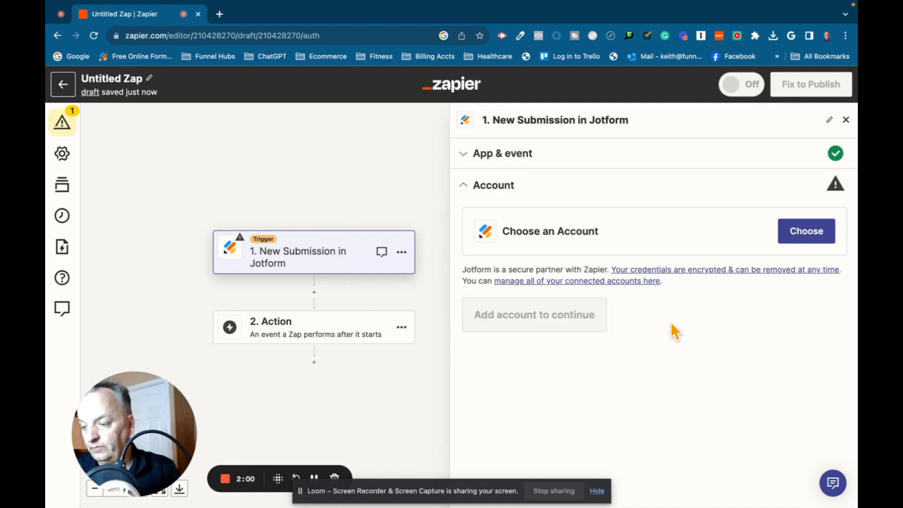
Step: Select the connected personal Jotform account used in 0 Zaps and continue to the trigger setup
{"action": "left_click", "coordinate": [807, 234]}
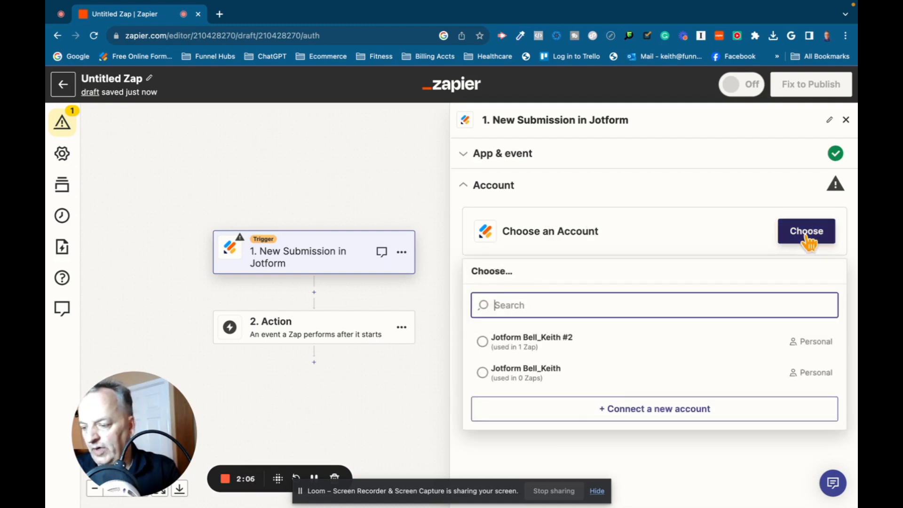
{"action": "left_click", "coordinate": [481, 377]}
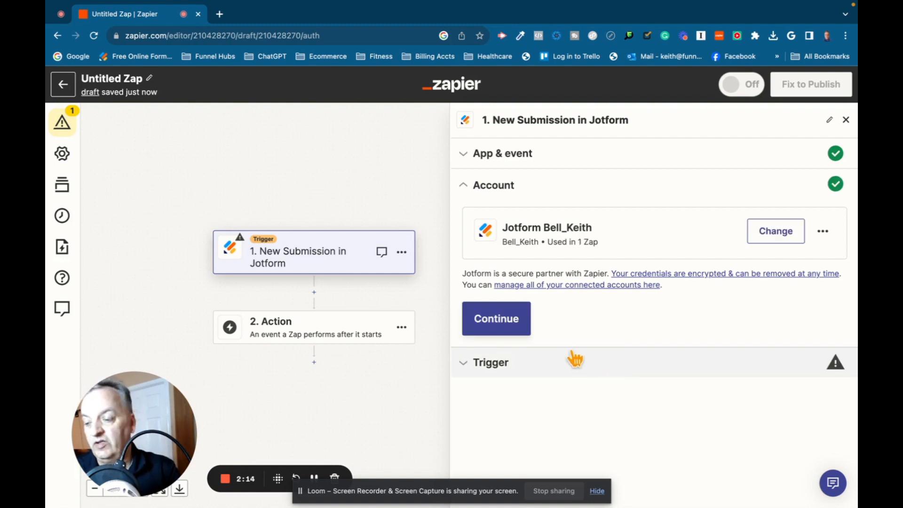
{"action": "left_click", "coordinate": [507, 324]}
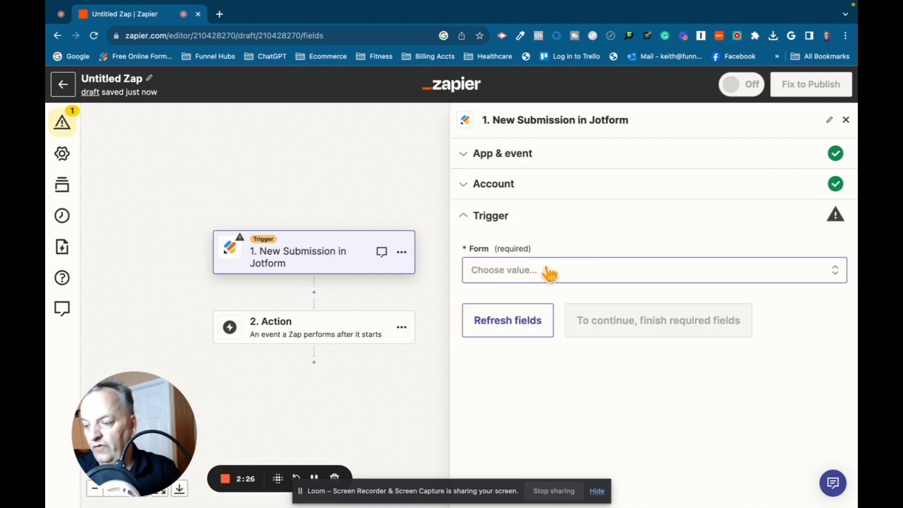
Step: Set the trigger's form to Construction Lead Generation Form and continue to the test stage
{"action": "left_click", "coordinate": [551, 280]}
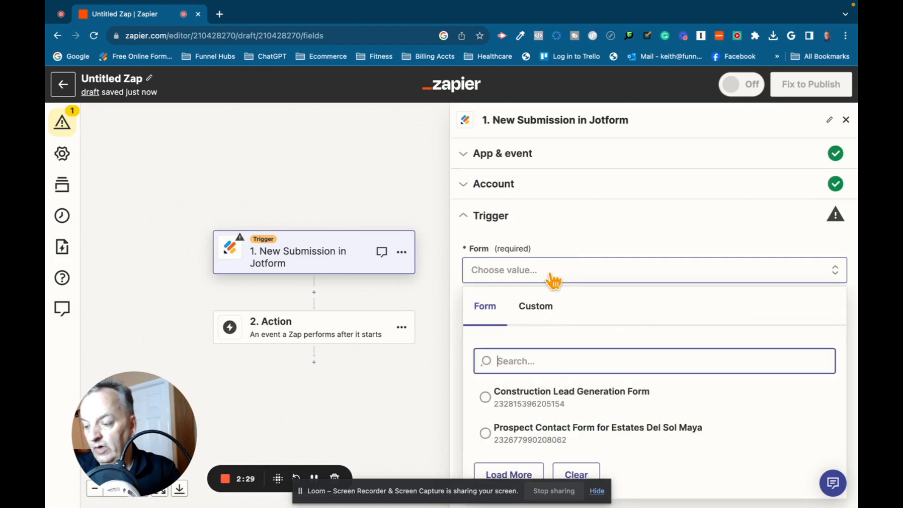
{"action": "left_click", "coordinate": [503, 405]}
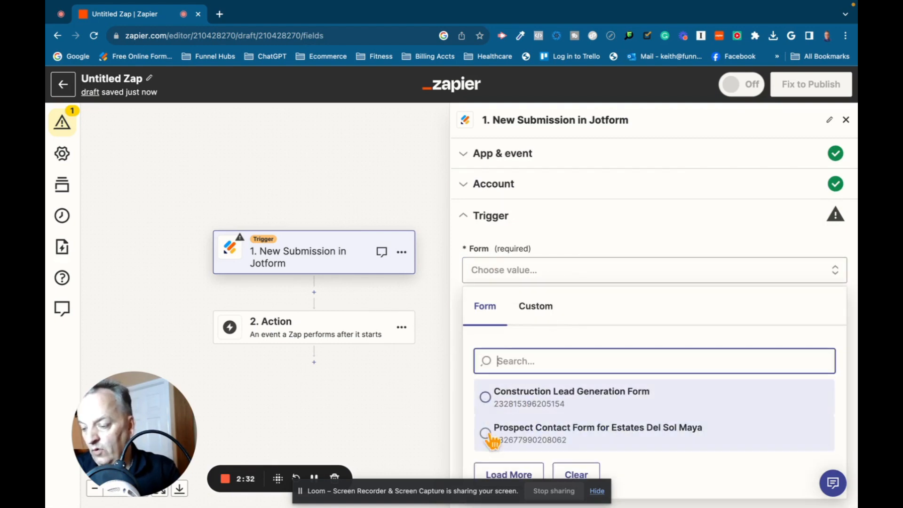
{"action": "left_click", "coordinate": [488, 400]}
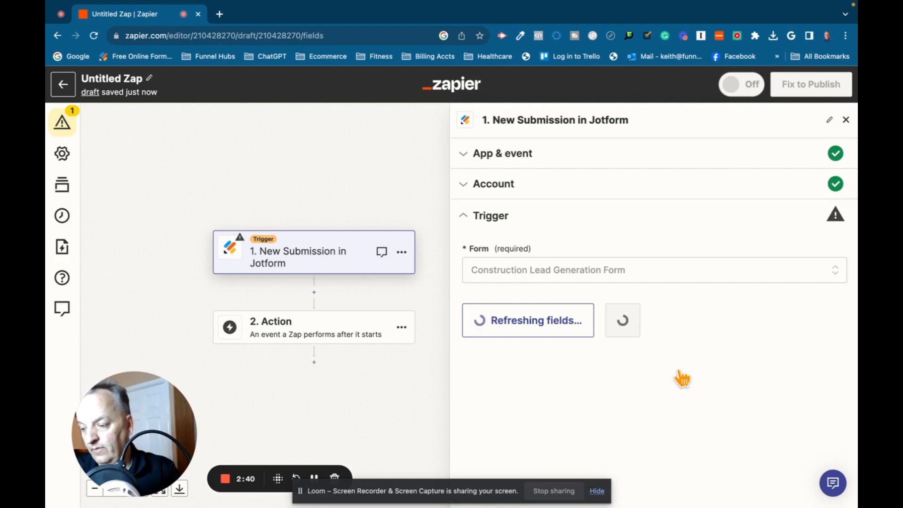
{"action": "left_click", "coordinate": [601, 331]}
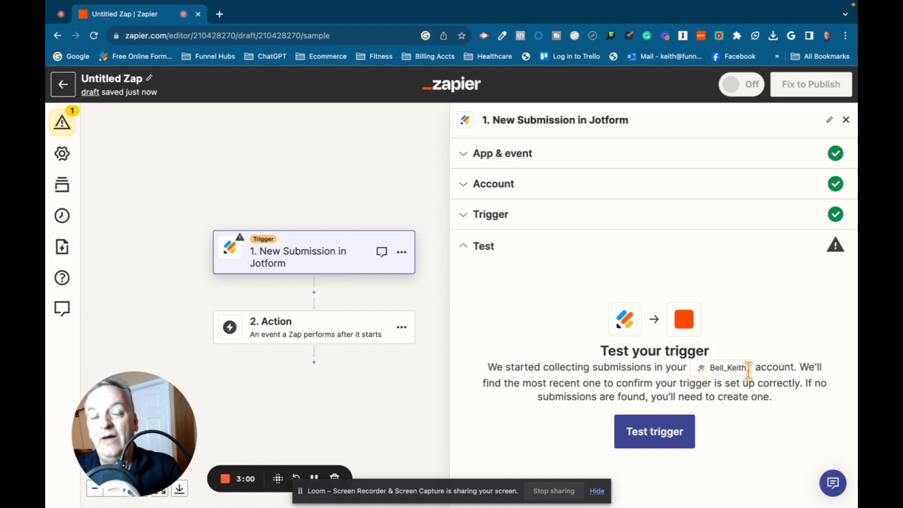
Step: Test the Jotform trigger and review the form answers in the retrieved Submission A record
{"action": "left_click", "coordinate": [676, 441]}
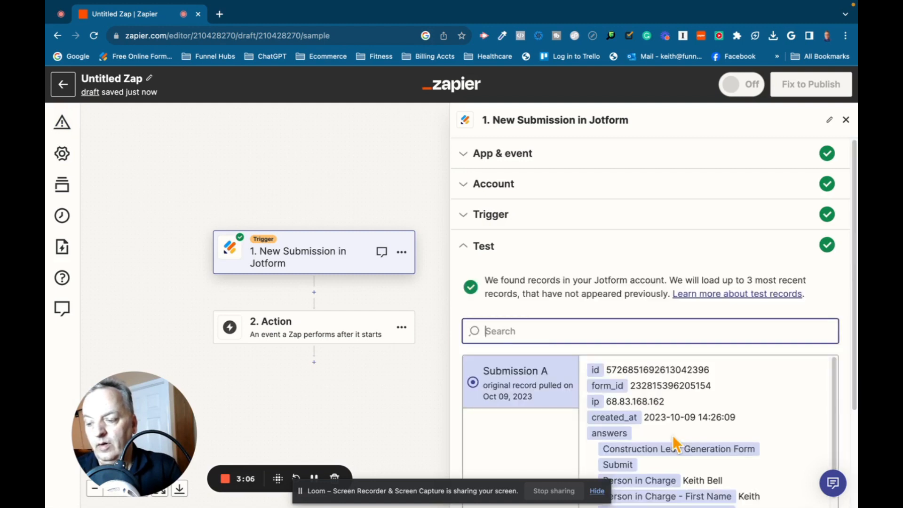
{"action": "scroll", "coordinate": [784, 396], "scroll_direction": "down", "scroll_amount": 1}
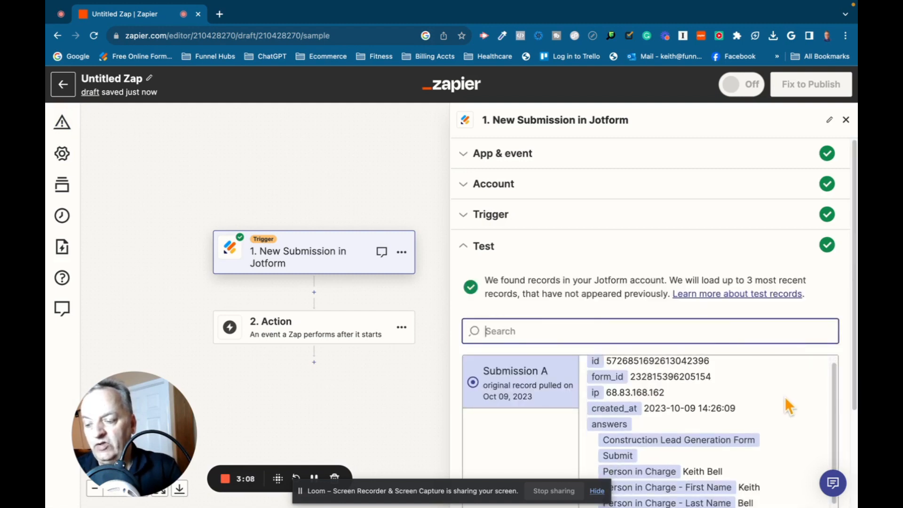
{"action": "scroll", "coordinate": [784, 395], "scroll_direction": "down", "scroll_amount": 3}
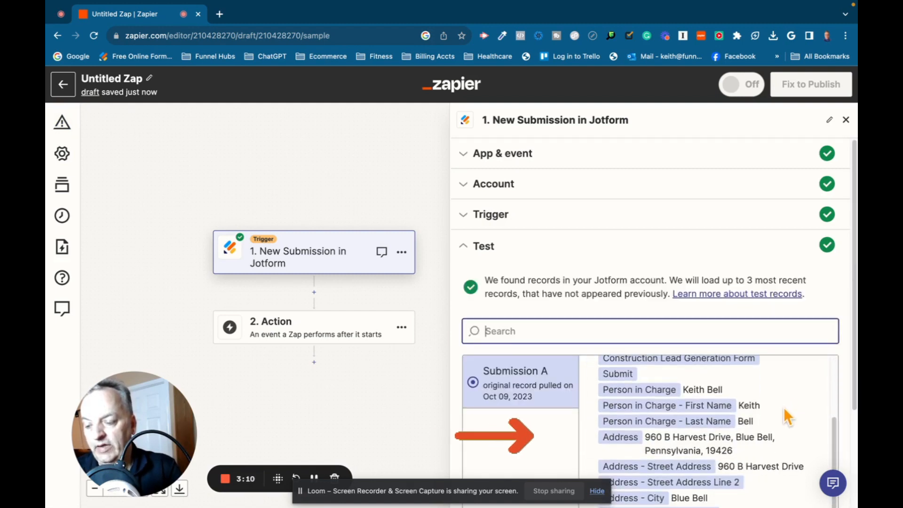
{"action": "scroll", "coordinate": [784, 407], "scroll_direction": "down", "scroll_amount": 3}
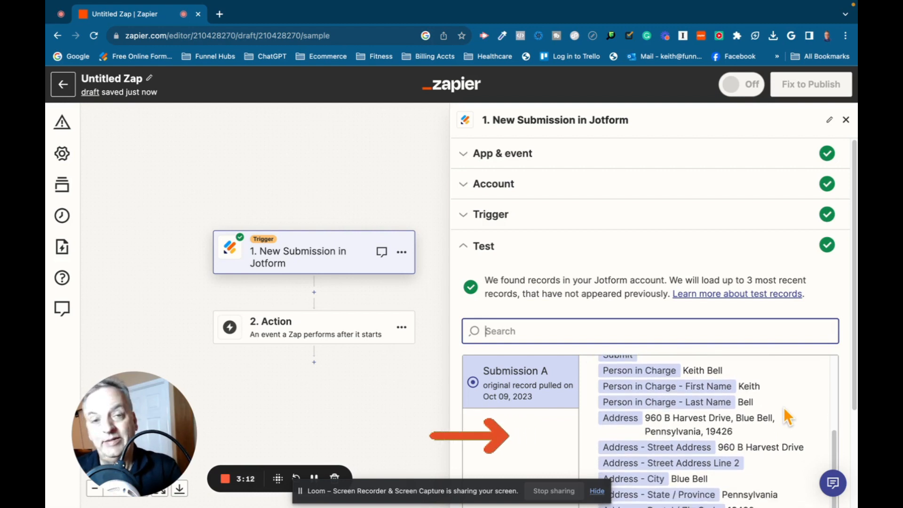
{"action": "scroll", "coordinate": [783, 407], "scroll_direction": "down", "scroll_amount": 1}
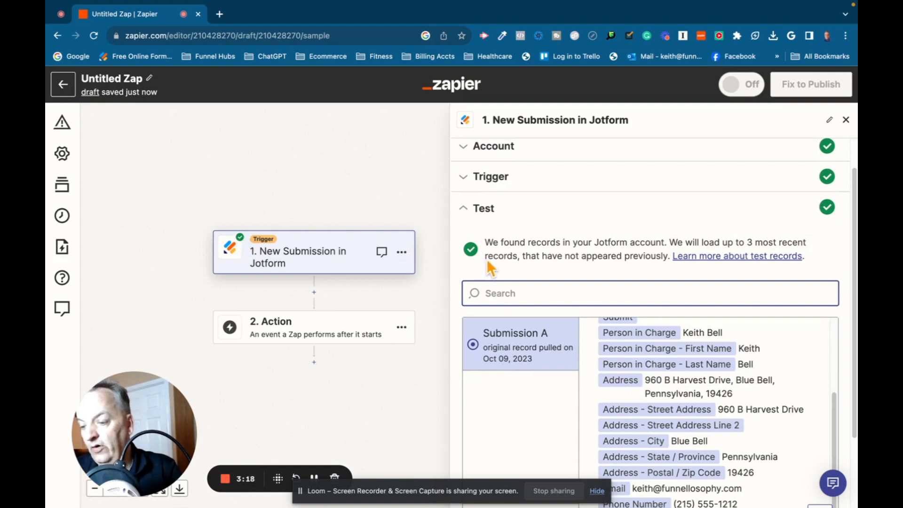
{"action": "scroll", "coordinate": [596, 332], "scroll_direction": "down", "scroll_amount": 4}
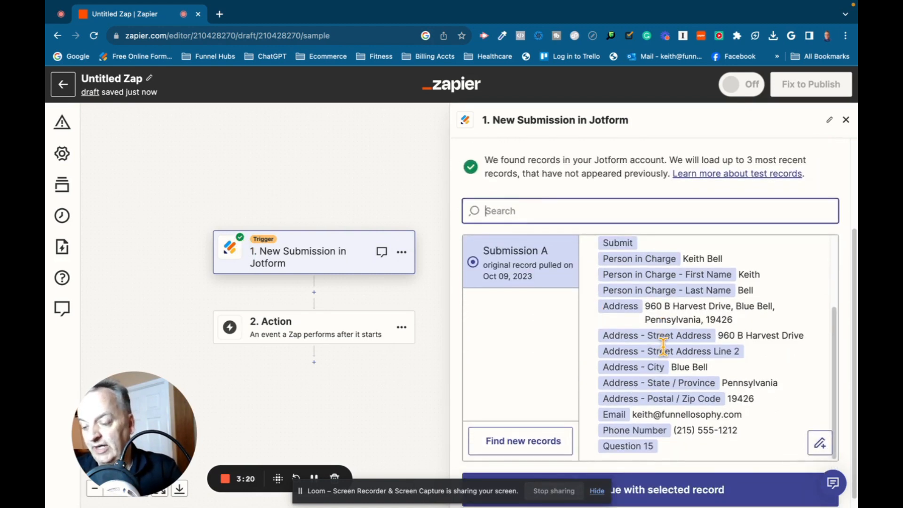
Step: Continue with the Submission A record and choose Notion as the Zap's action app
{"action": "left_click", "coordinate": [714, 487]}
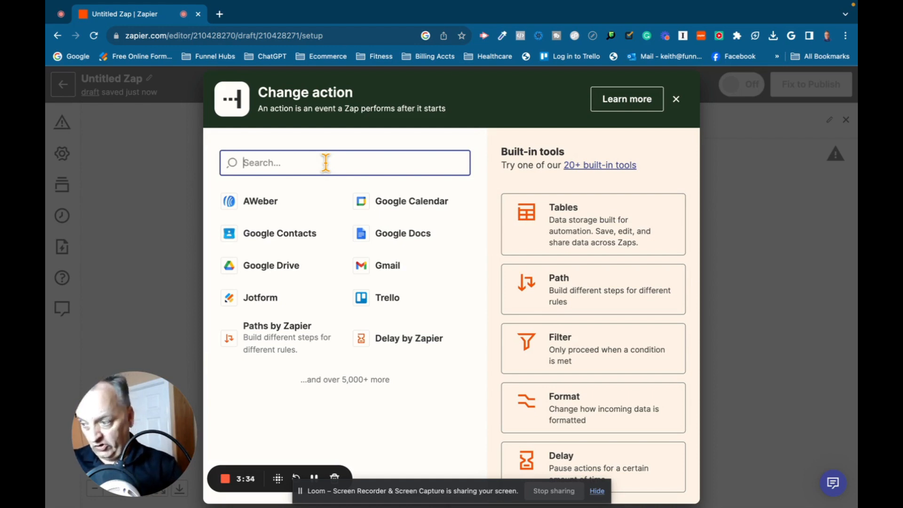
{"action": "type", "text": "Notion"}
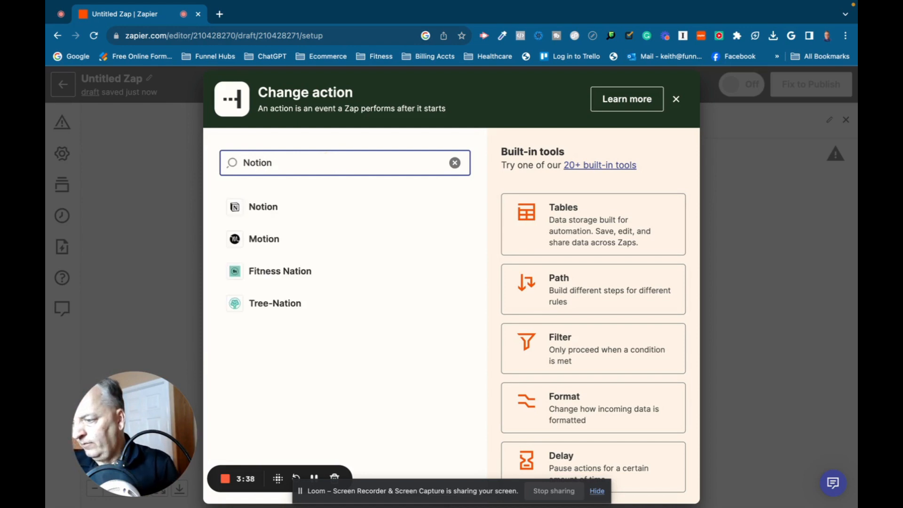
{"action": "left_click", "coordinate": [291, 218]}
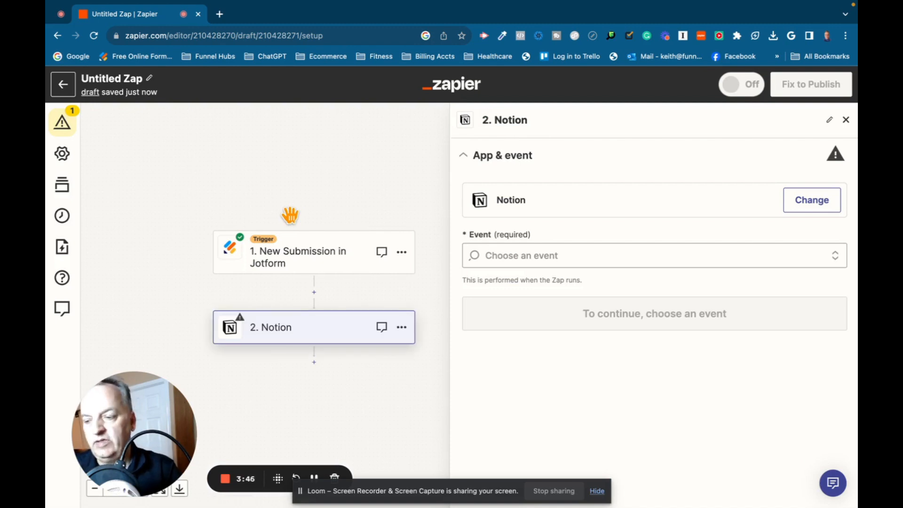
Step: Set the Notion action's event to Create Database Item and continue to the account selection
{"action": "left_click", "coordinate": [553, 258]}
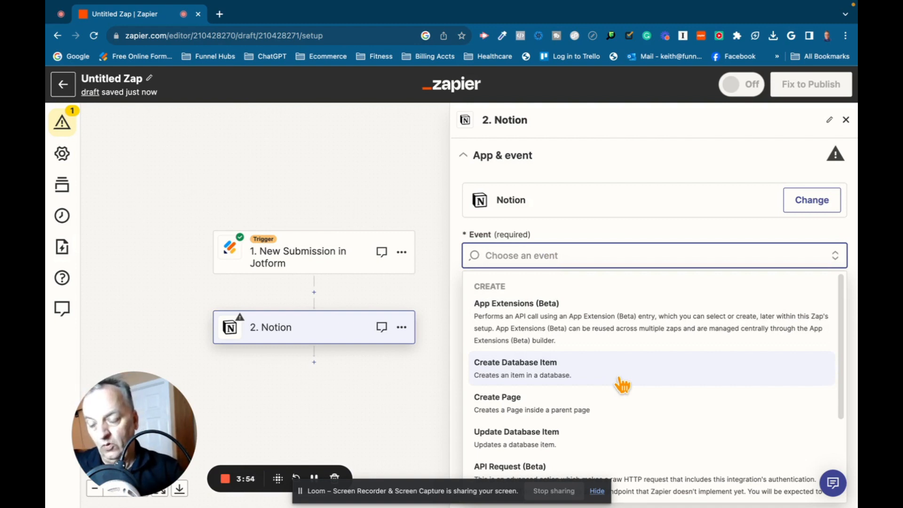
{"action": "left_click", "coordinate": [569, 379]}
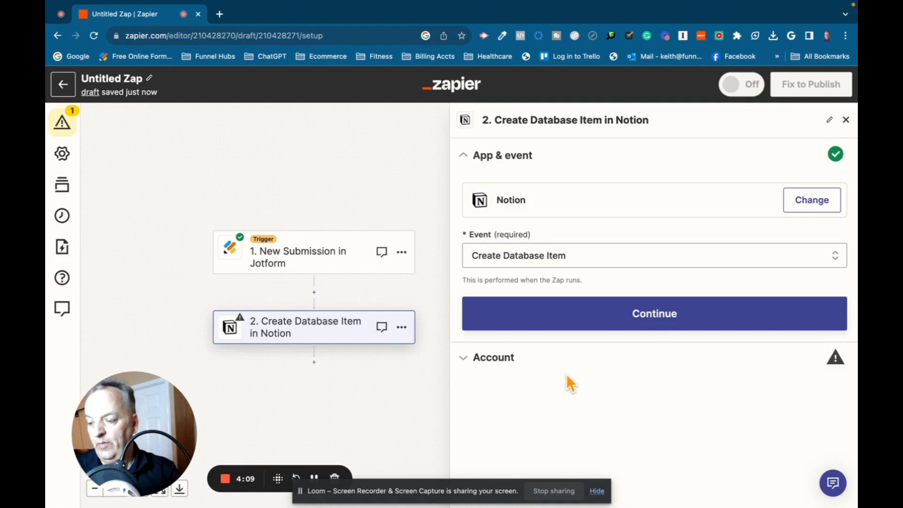
{"action": "left_click", "coordinate": [648, 324]}
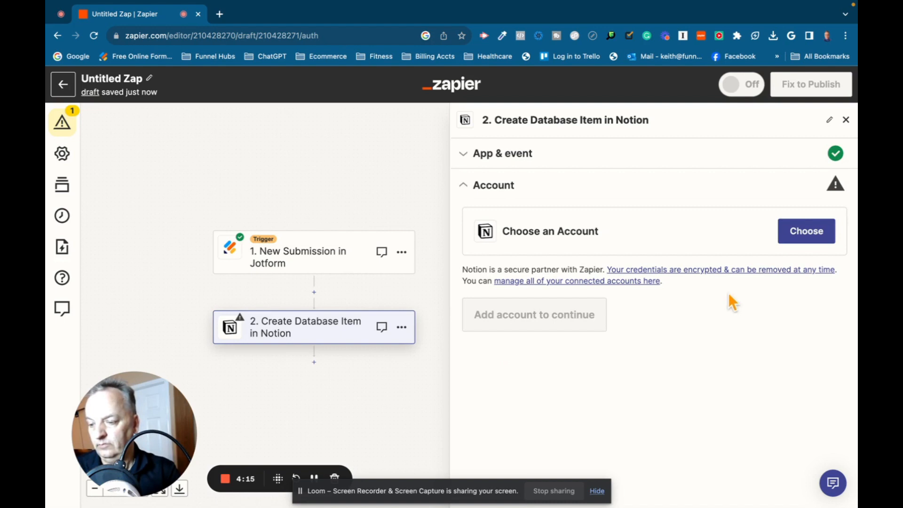
Step: Select the Notion account for the Funnellosophy Demo Workspace and continue to the action fields
{"action": "left_click", "coordinate": [801, 242]}
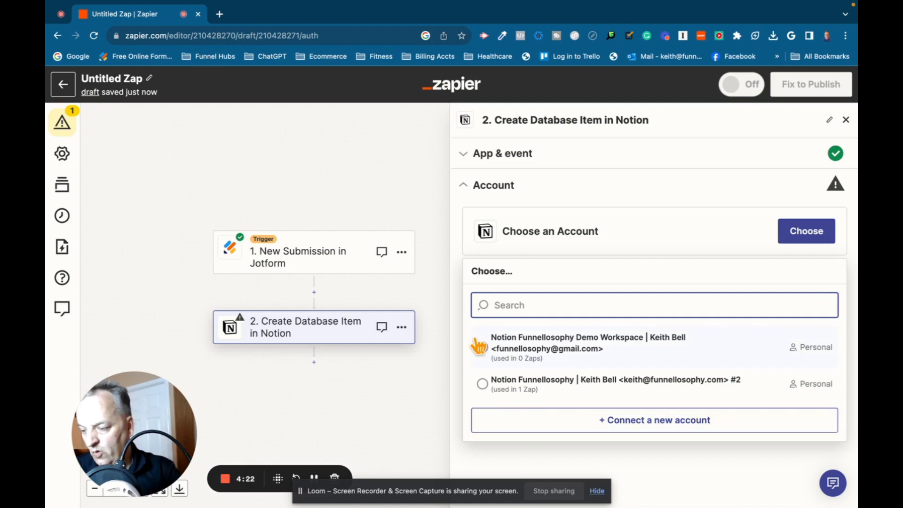
{"action": "left_click", "coordinate": [660, 420]}
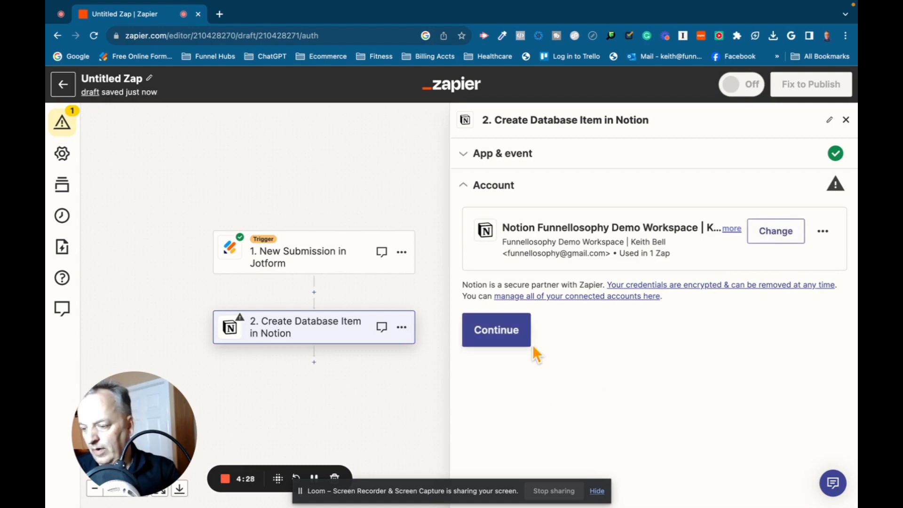
{"action": "left_click", "coordinate": [510, 338]}
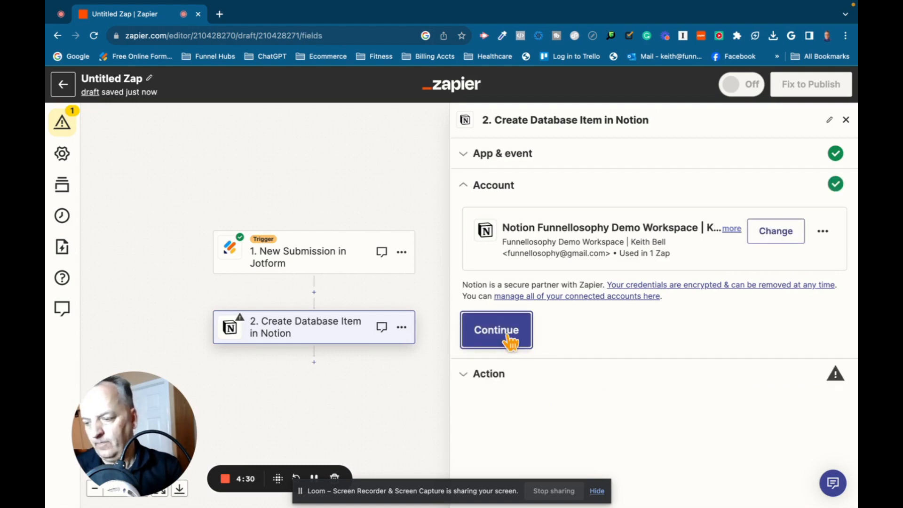
{"action": "left_click", "coordinate": [507, 336]}
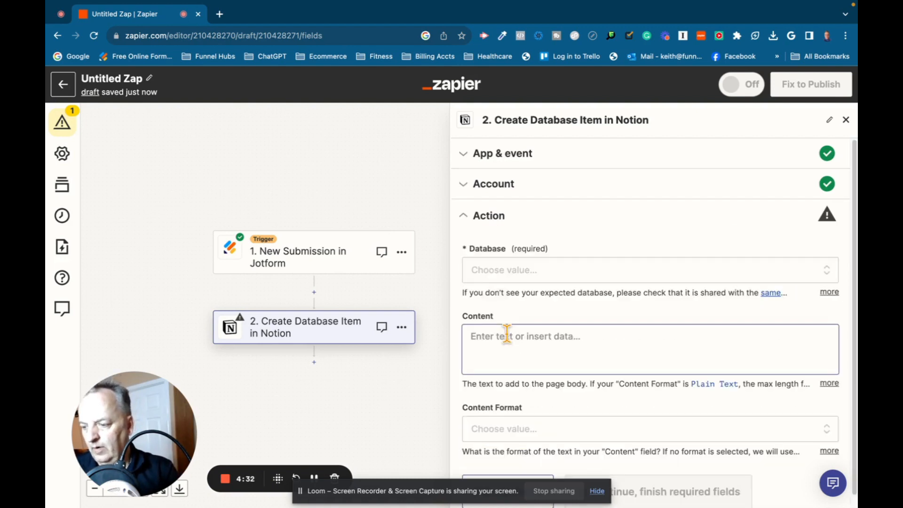
Step: Set the Notion action's database to Sales CRM and look over the fields available for mapping
{"action": "left_click", "coordinate": [529, 272]}
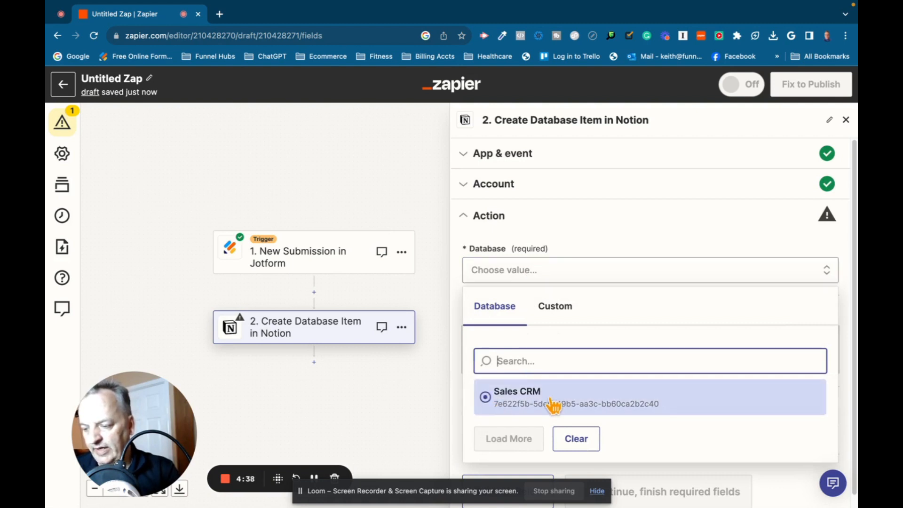
{"action": "left_click", "coordinate": [490, 400]}
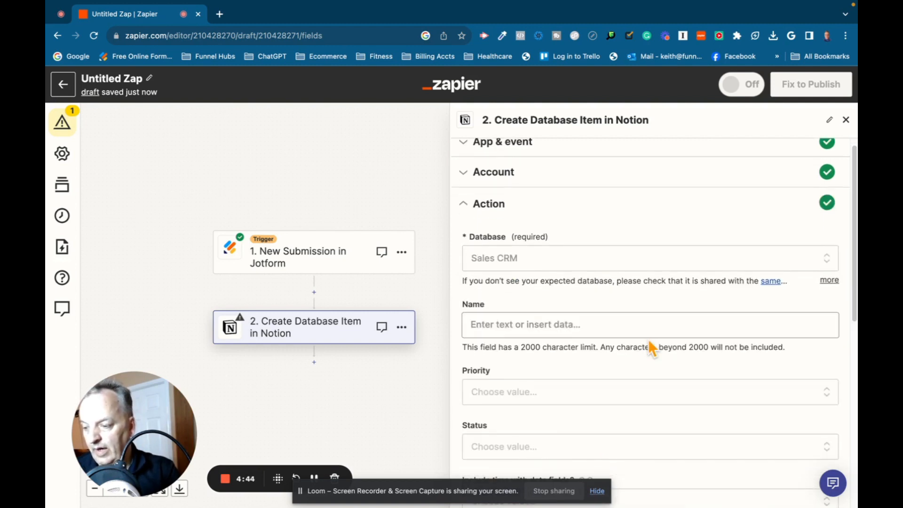
{"action": "scroll", "coordinate": [650, 341], "scroll_direction": "down", "scroll_amount": 3}
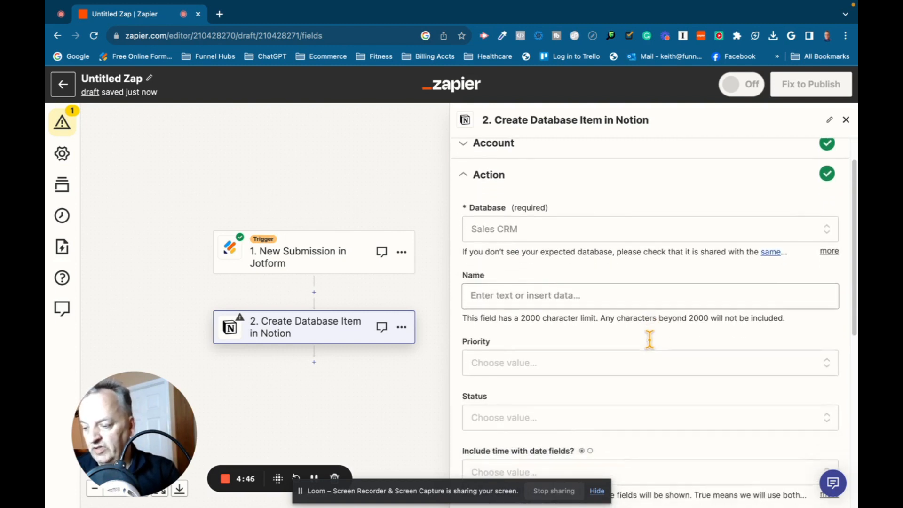
{"action": "scroll", "coordinate": [649, 340], "scroll_direction": "down", "scroll_amount": 2}
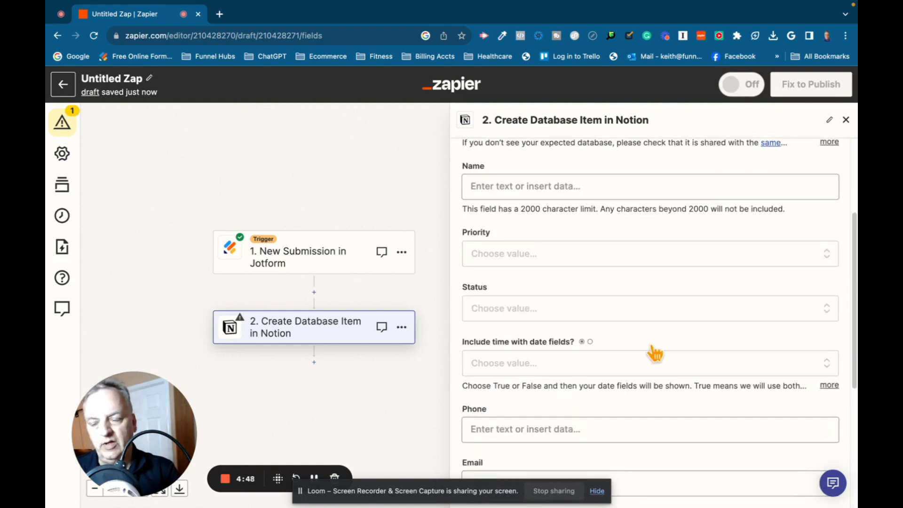
{"action": "scroll", "coordinate": [655, 354], "scroll_direction": "up", "scroll_amount": 3}
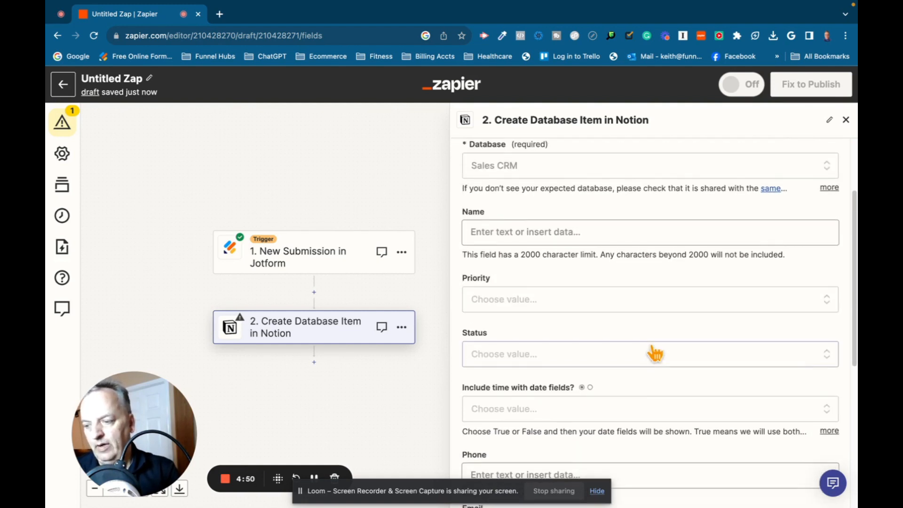
{"action": "scroll", "coordinate": [655, 354], "scroll_direction": "up", "scroll_amount": 1}
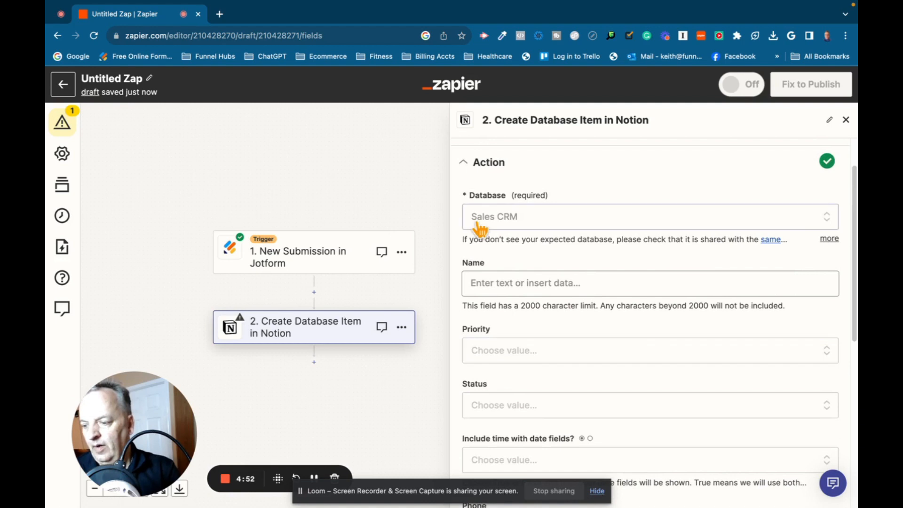
Step: Map the Name field to the Jotform answers Person In Charge First Name and Person In Charge Last Name
{"action": "left_click", "coordinate": [487, 283]}
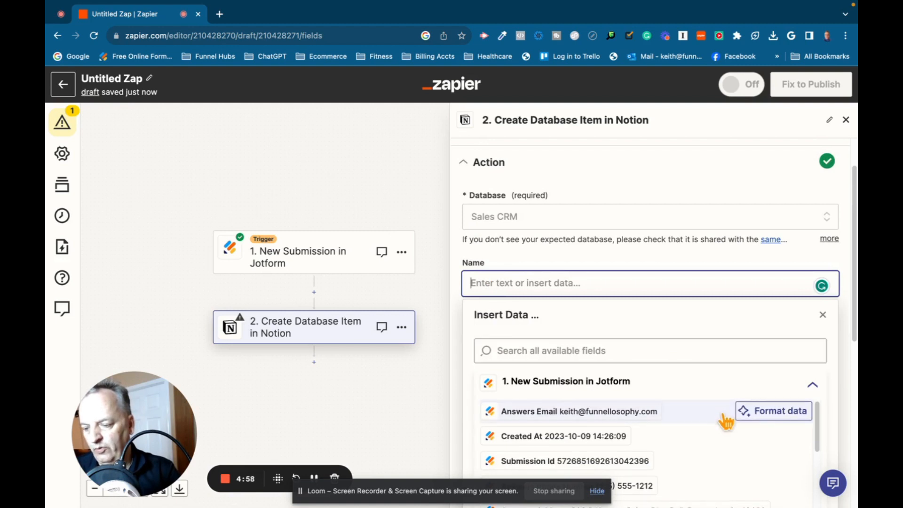
{"action": "scroll", "coordinate": [719, 413], "scroll_direction": "down", "scroll_amount": 1}
{"action": "left_click_drag", "start_coordinate": [853, 282], "coordinate": [852, 337]}
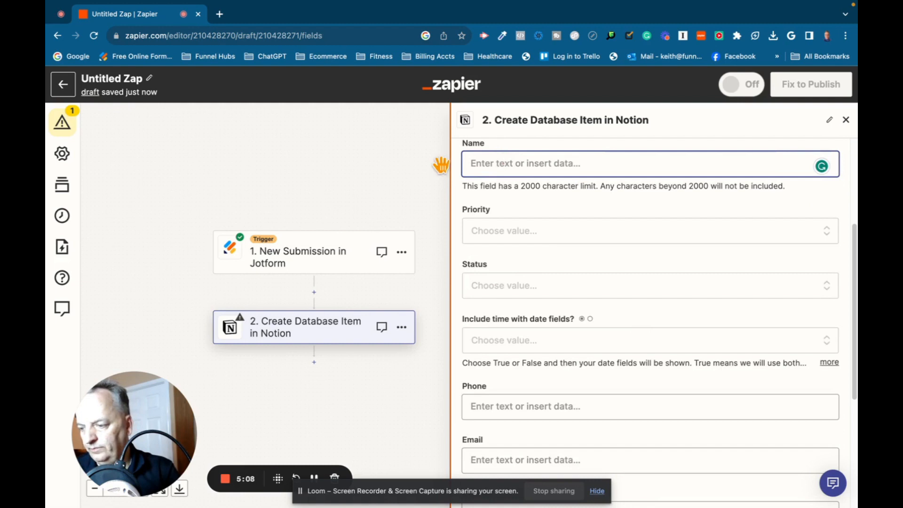
{"action": "left_click", "coordinate": [517, 165]}
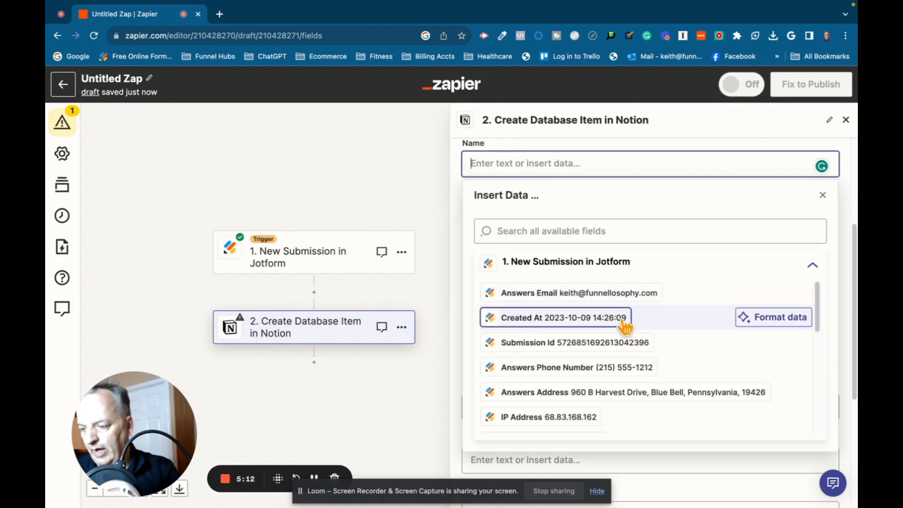
{"action": "scroll", "coordinate": [633, 338], "scroll_direction": "down", "scroll_amount": 5}
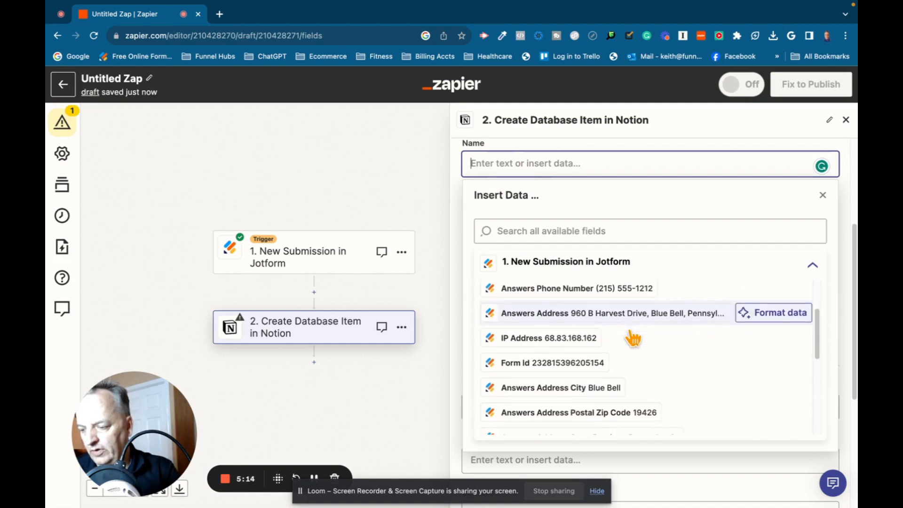
{"action": "scroll", "coordinate": [633, 337], "scroll_direction": "down", "scroll_amount": 3}
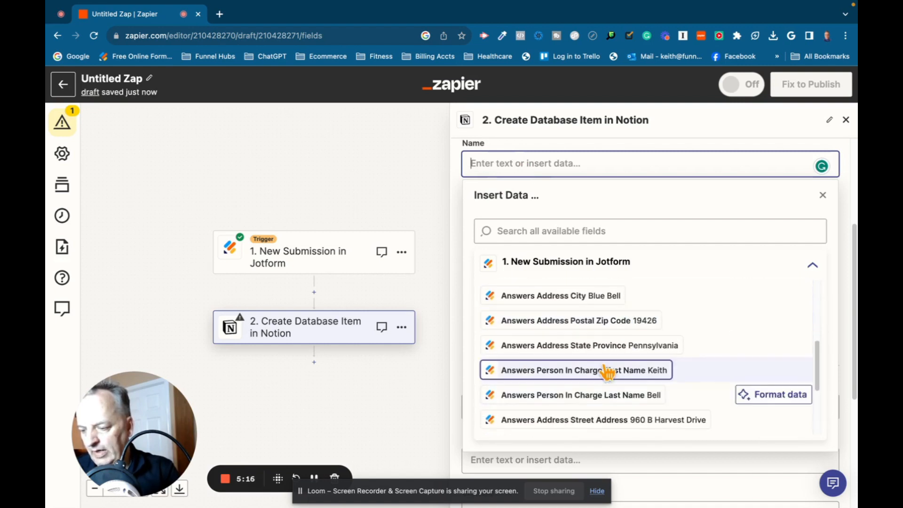
{"action": "left_click", "coordinate": [636, 376]}
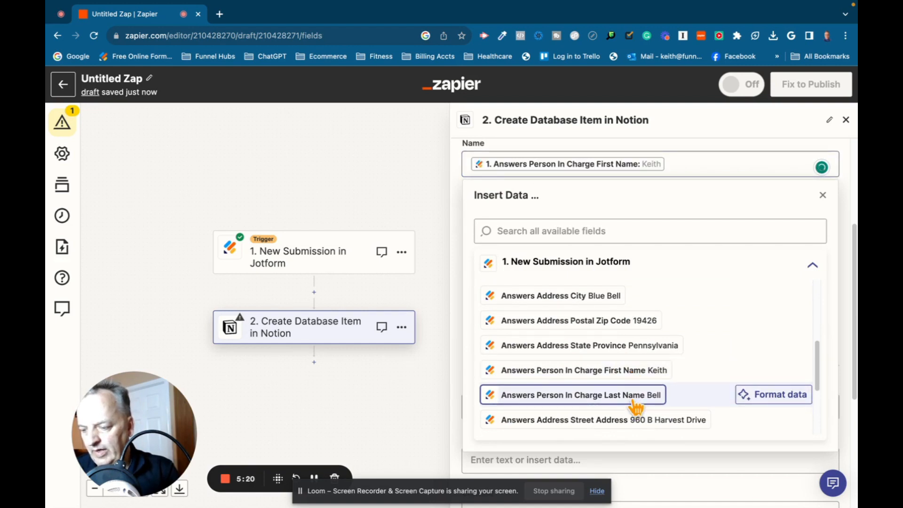
{"action": "left_click", "coordinate": [632, 396]}
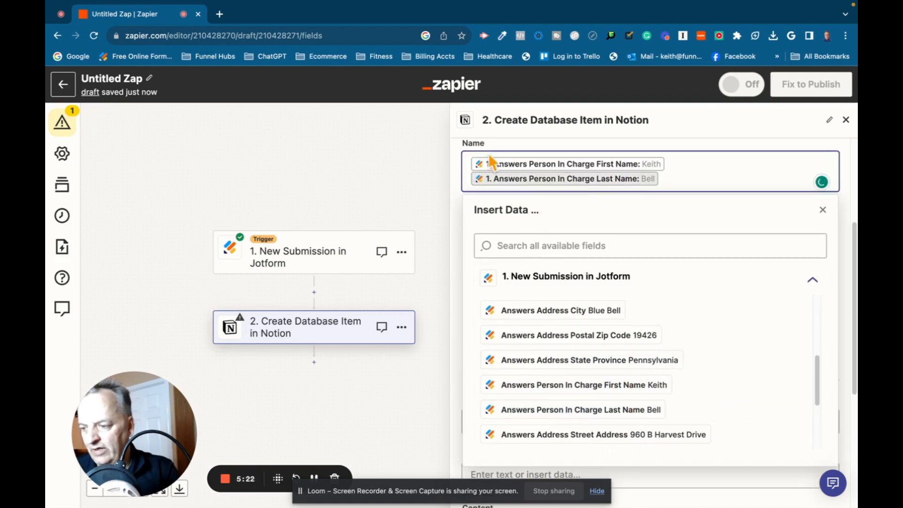
{"action": "left_click", "coordinate": [456, 219]}
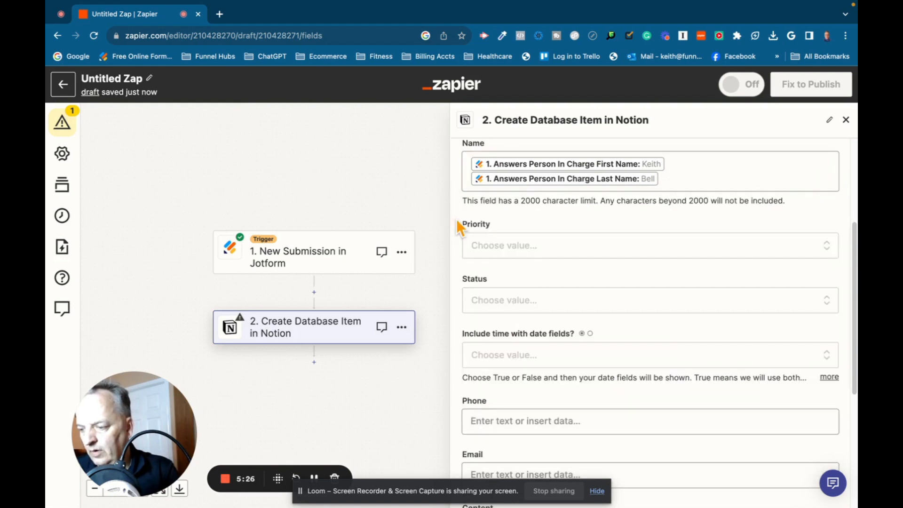
Step: Set the new database item's Status to Lead and its option to include time with date fields to True
{"action": "scroll", "coordinate": [510, 299], "scroll_direction": "down", "scroll_amount": 1}
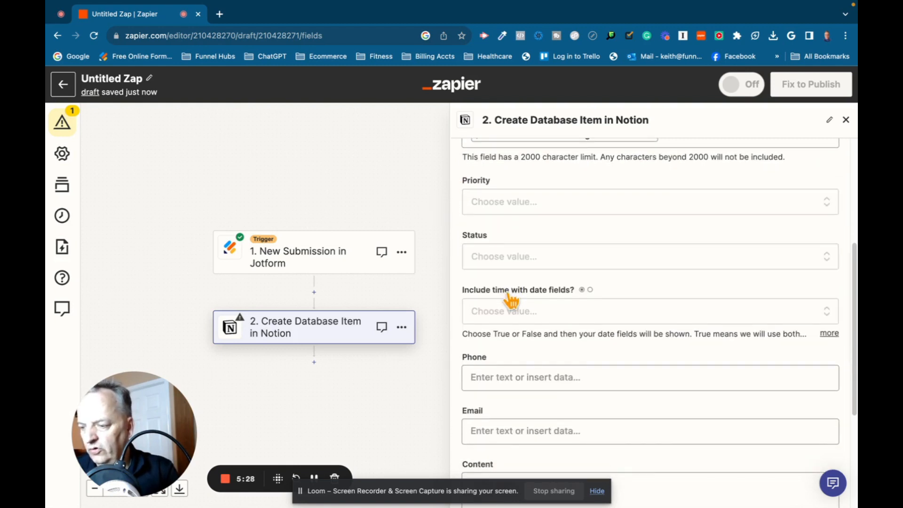
{"action": "left_click", "coordinate": [517, 258]}
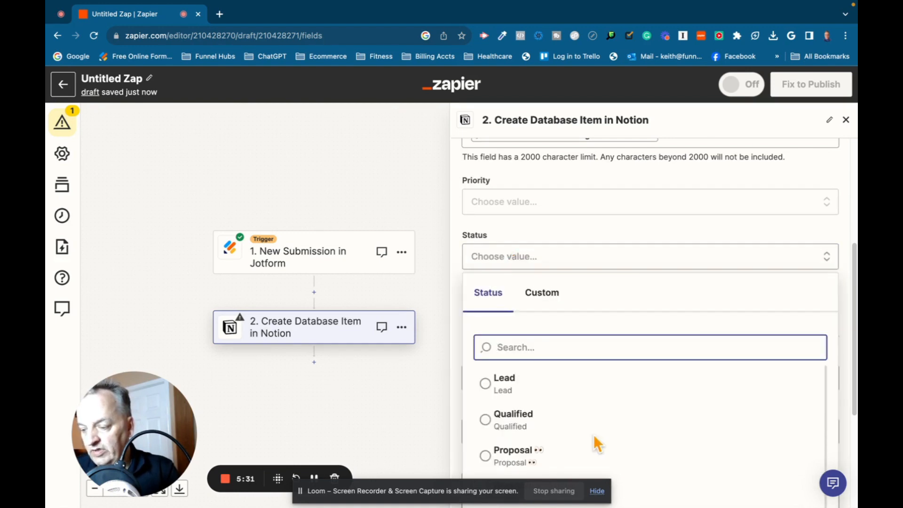
{"action": "left_click", "coordinate": [489, 388]}
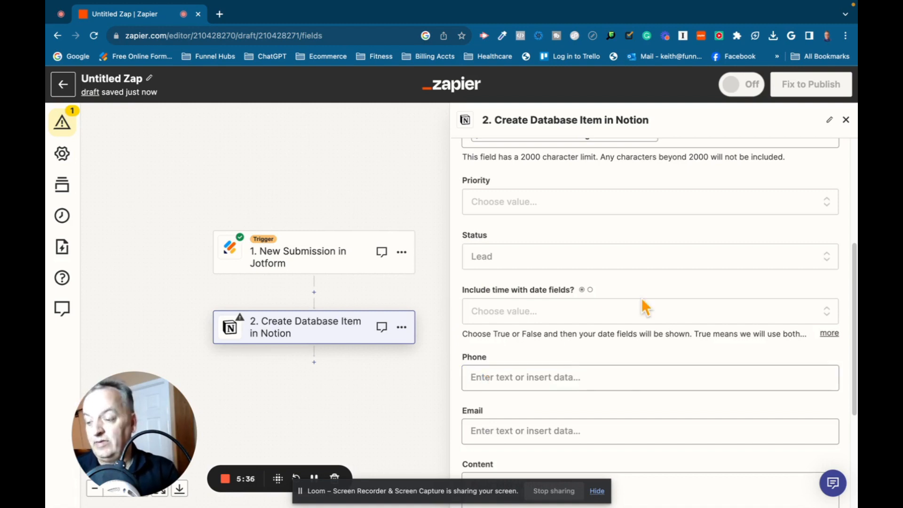
{"action": "scroll", "coordinate": [641, 299], "scroll_direction": "down", "scroll_amount": 2}
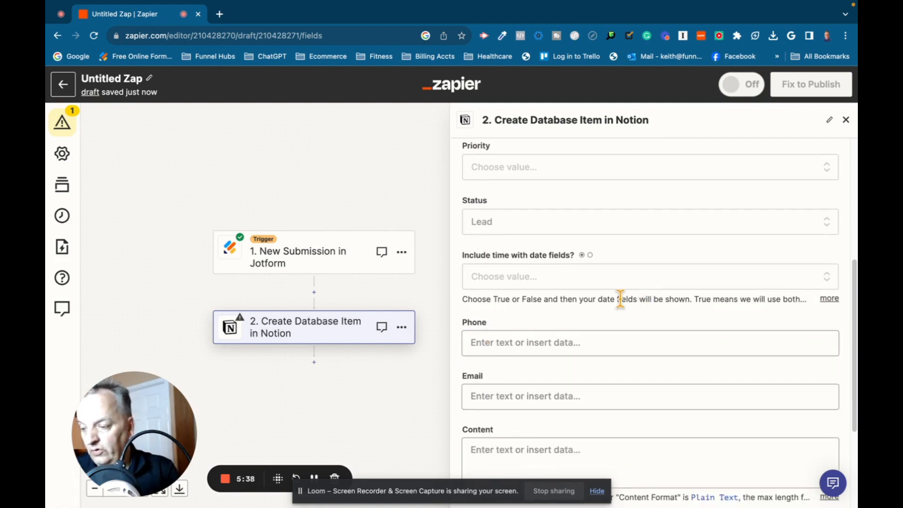
{"action": "left_click", "coordinate": [553, 280]}
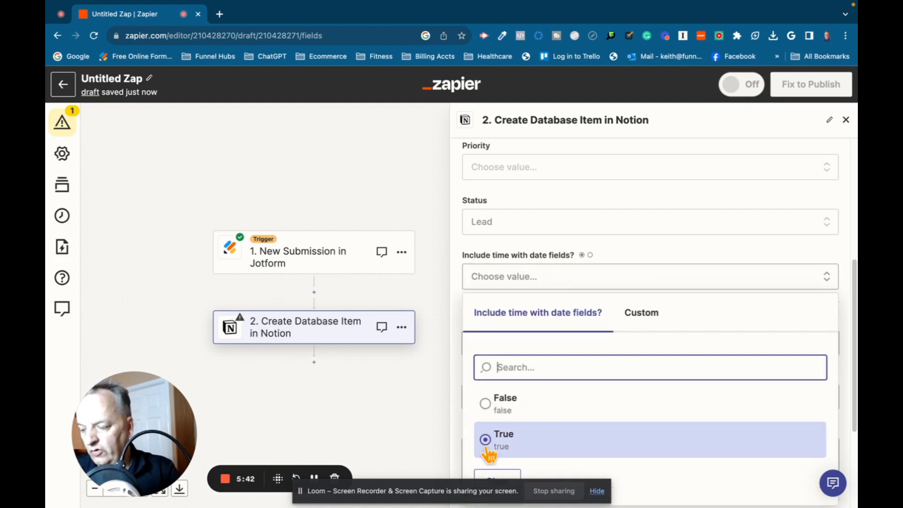
{"action": "left_click", "coordinate": [561, 426]}
Step: Map the Expected close Start Date and Time to the Jotform submission's Created At value
{"action": "scroll", "coordinate": [756, 328], "scroll_direction": "down", "scroll_amount": 1}
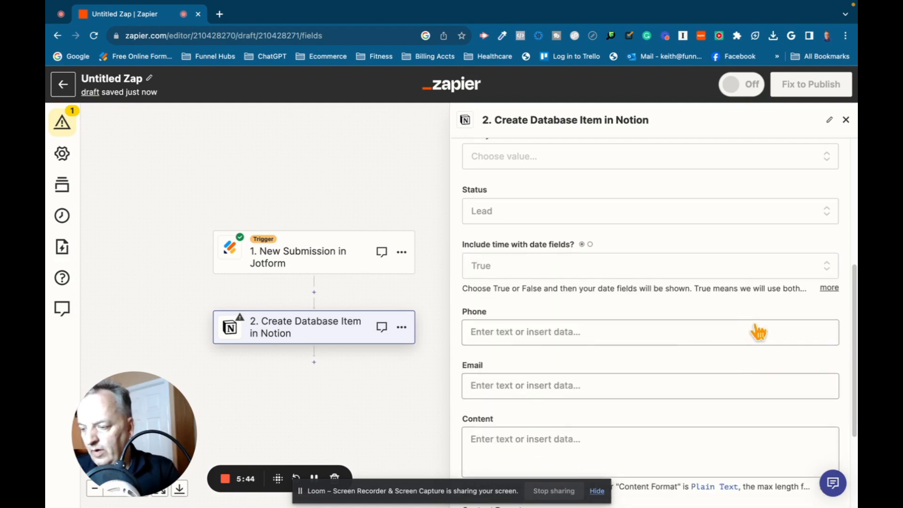
{"action": "scroll", "coordinate": [594, 355], "scroll_direction": "down", "scroll_amount": 1}
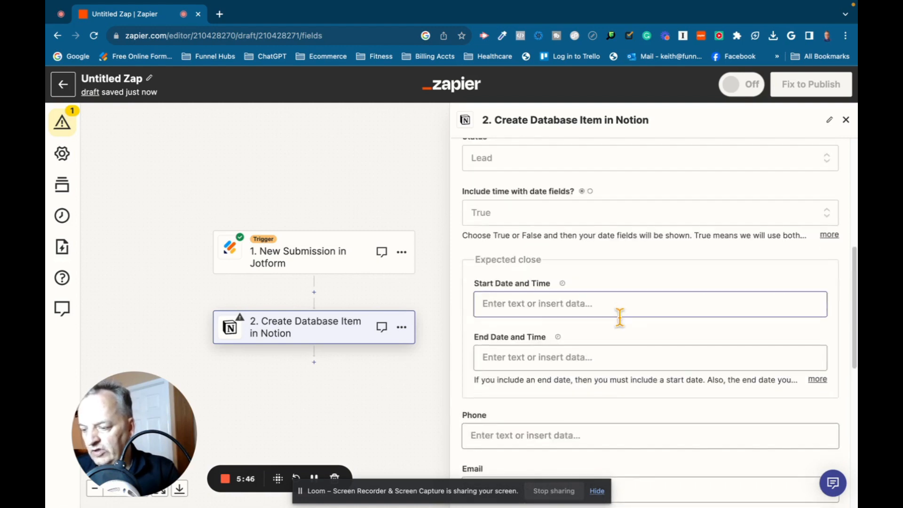
{"action": "left_click", "coordinate": [533, 297]}
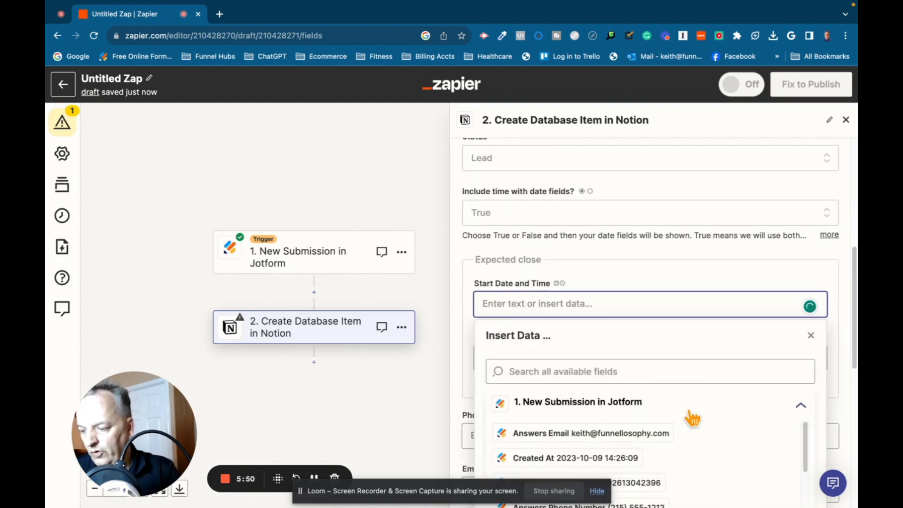
{"action": "left_click", "coordinate": [615, 454]}
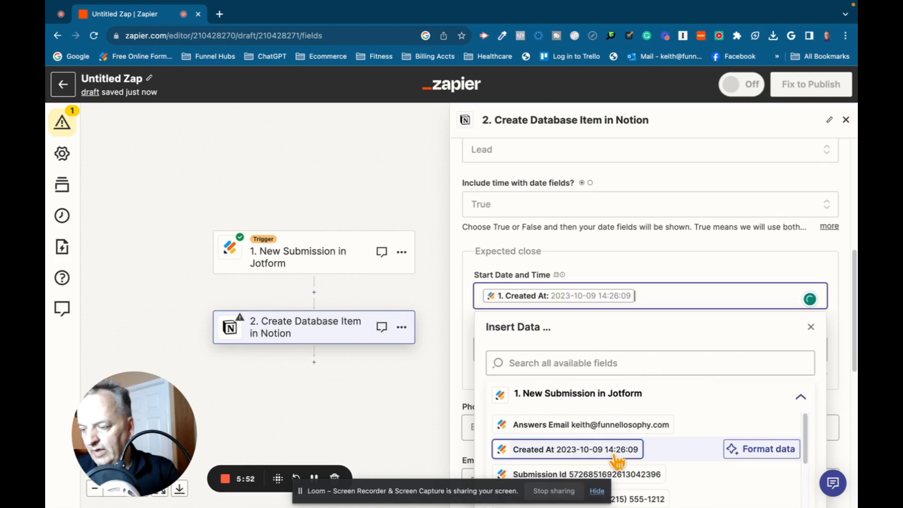
{"action": "left_click", "coordinate": [833, 338]}
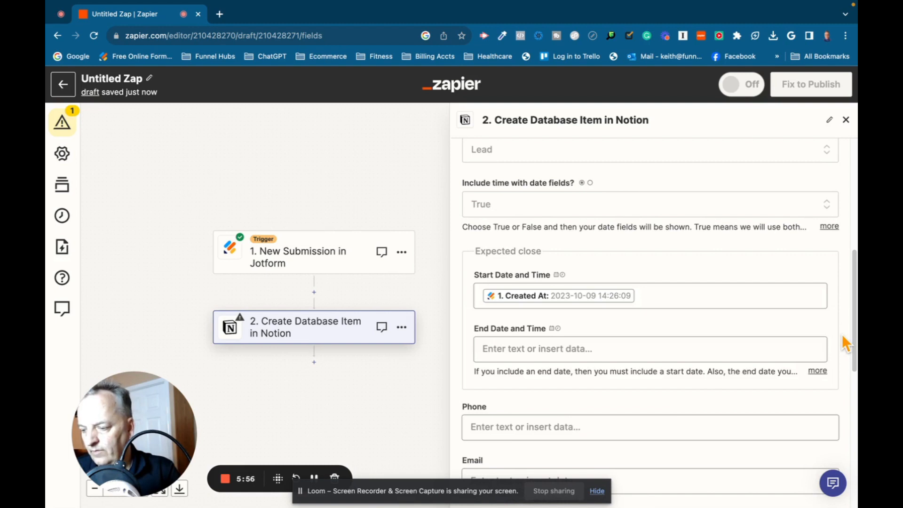
Step: Map the Phone field to the Answers Phone Number value from the Jotform submission
{"action": "scroll", "coordinate": [536, 341], "scroll_direction": "down", "scroll_amount": 3}
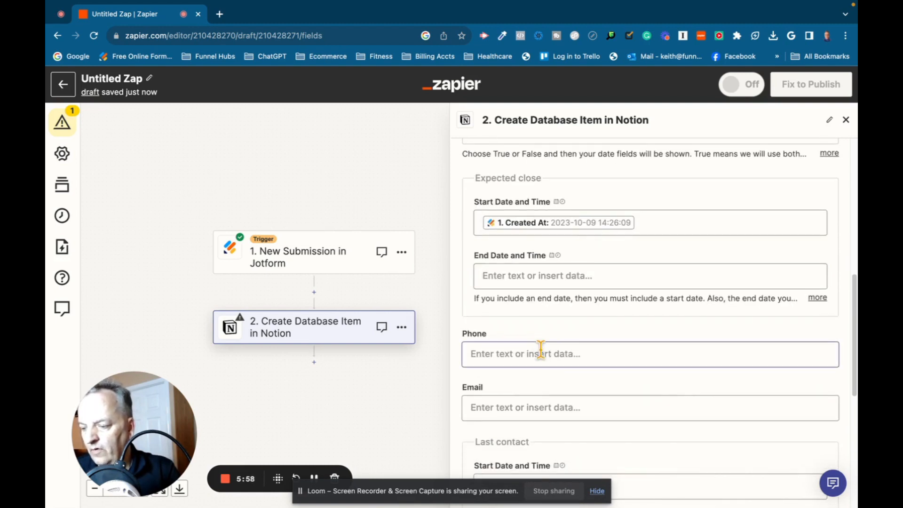
{"action": "left_click", "coordinate": [541, 354]}
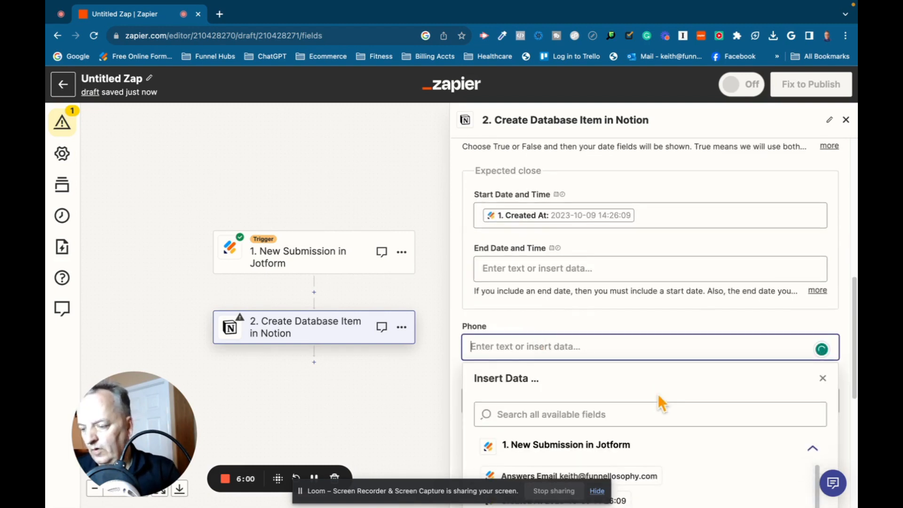
{"action": "scroll", "coordinate": [692, 405], "scroll_direction": "down", "scroll_amount": 1}
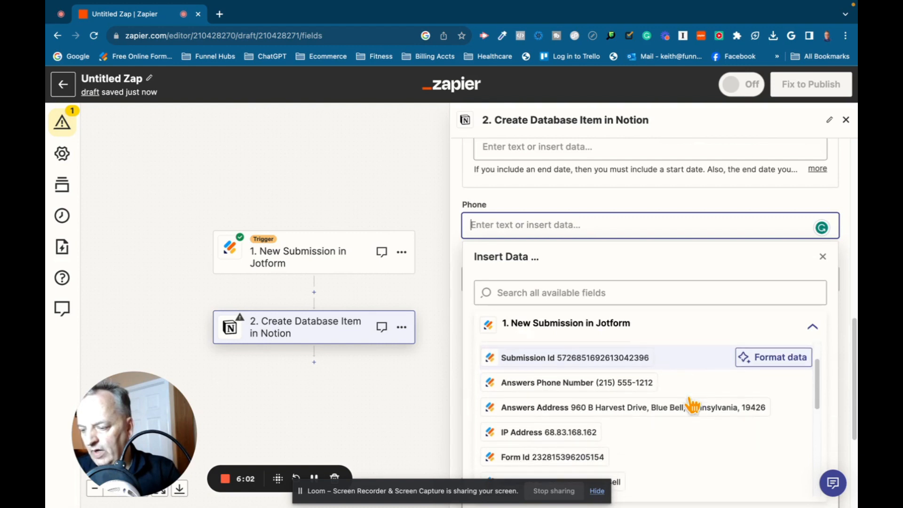
{"action": "left_click", "coordinate": [556, 384]}
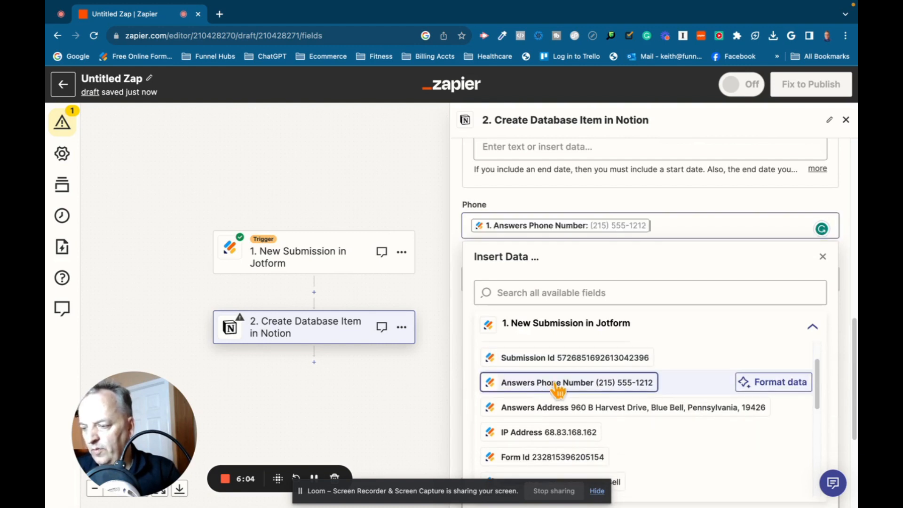
Step: Map the Email field to the Answers Email value from the Jotform submission
{"action": "left_click", "coordinate": [459, 295]}
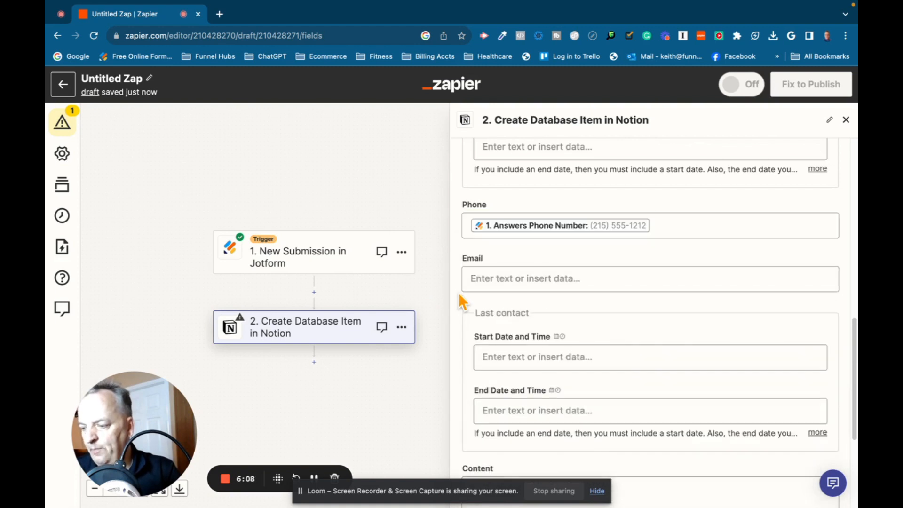
{"action": "left_click", "coordinate": [574, 278]}
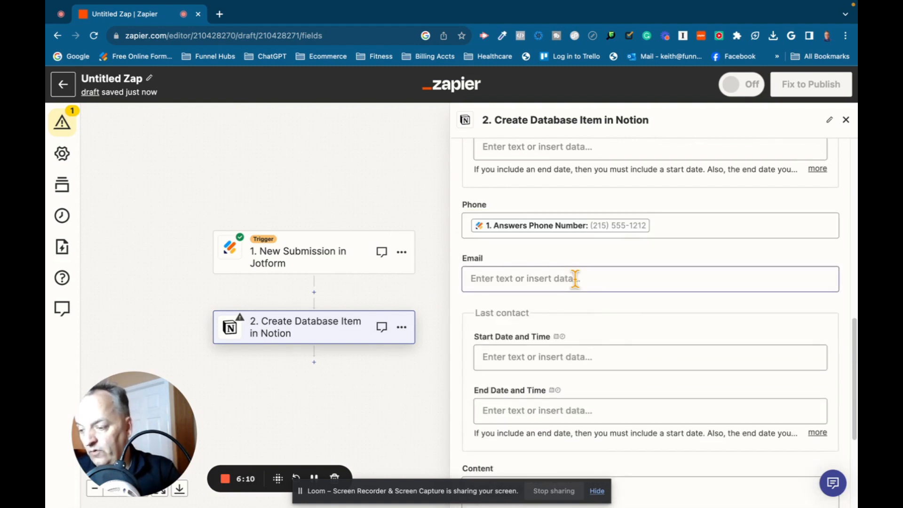
{"action": "left_click", "coordinate": [575, 278]}
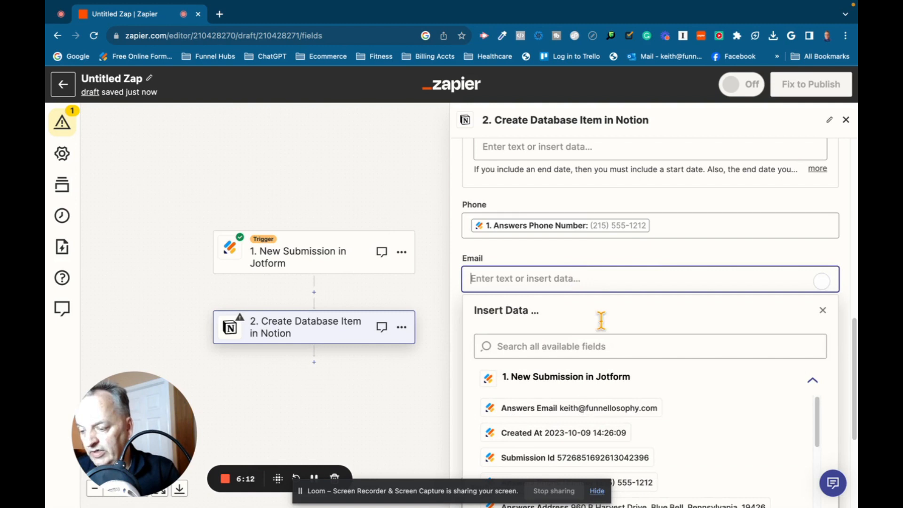
{"action": "left_click", "coordinate": [523, 410]}
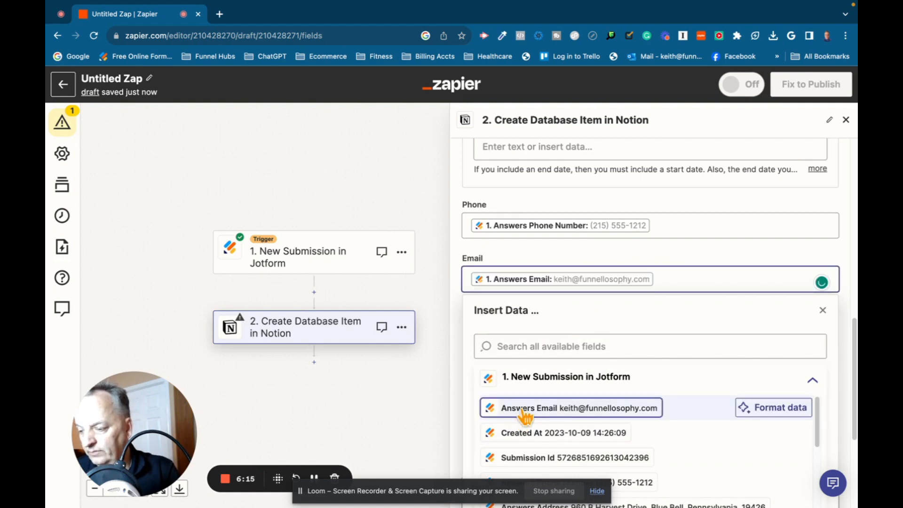
{"action": "left_click", "coordinate": [459, 349]}
Step: Leave the remaining optional fields empty, continue to the test stage and send a test database item to Notion
{"action": "scroll", "coordinate": [504, 345], "scroll_direction": "down", "scroll_amount": 2}
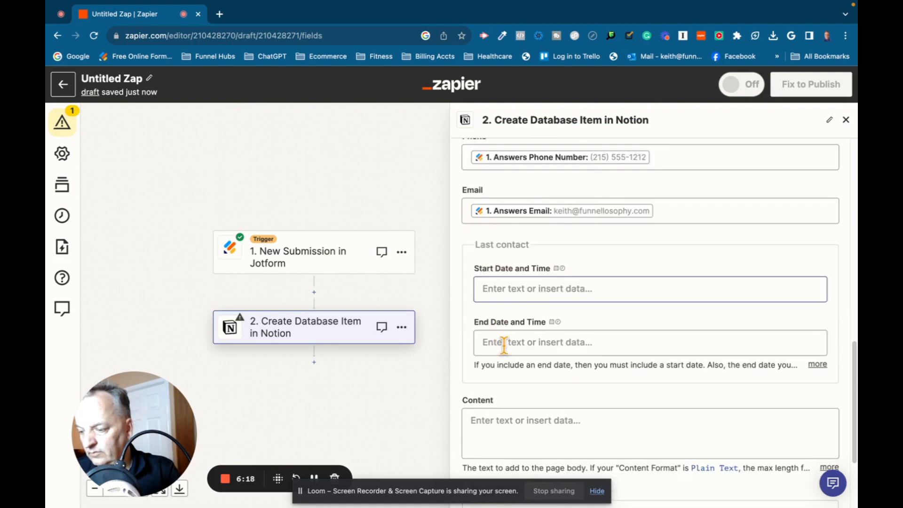
{"action": "scroll", "coordinate": [504, 347], "scroll_direction": "down", "scroll_amount": 4}
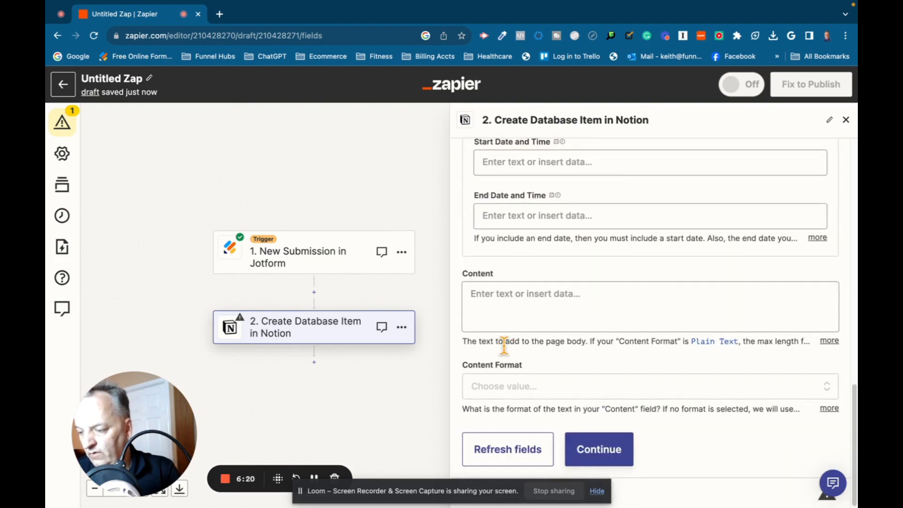
{"action": "left_click", "coordinate": [606, 449]}
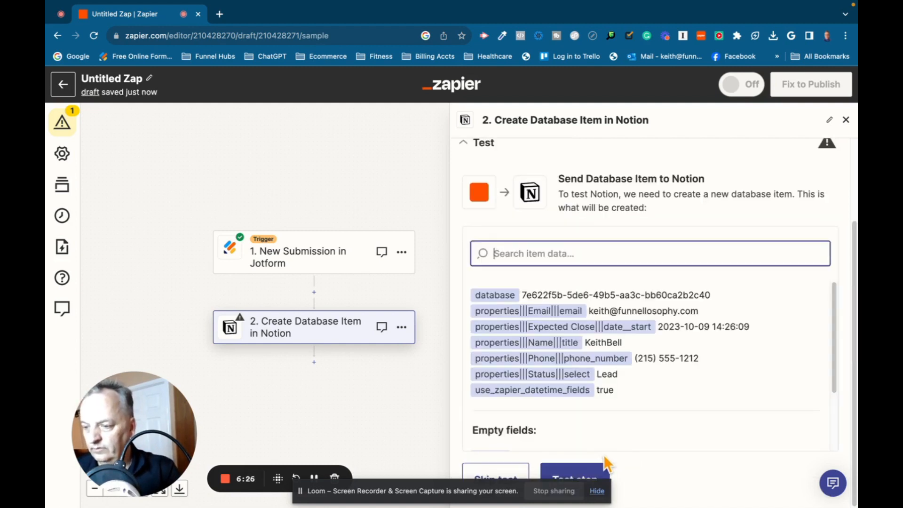
{"action": "scroll", "coordinate": [678, 384], "scroll_direction": "down", "scroll_amount": 1}
{"action": "scroll", "coordinate": [678, 385], "scroll_direction": "down", "scroll_amount": 3}
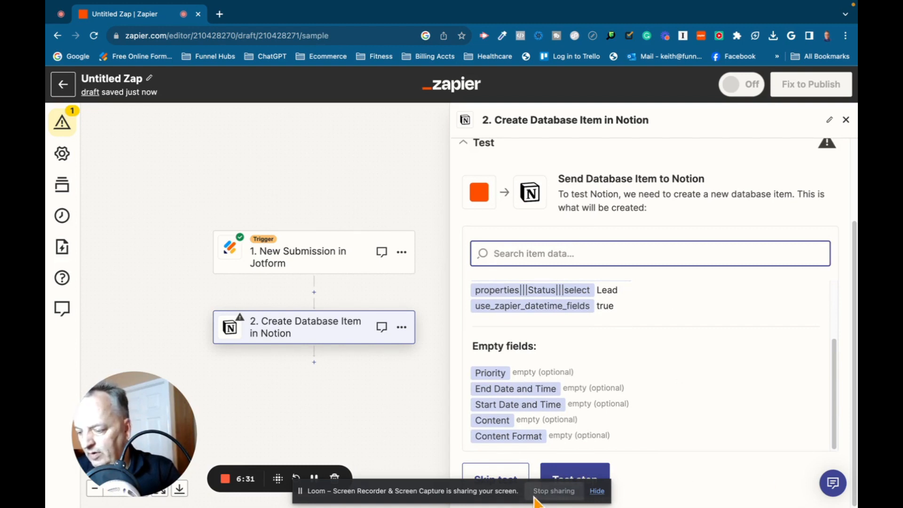
{"action": "left_click", "coordinate": [598, 491]}
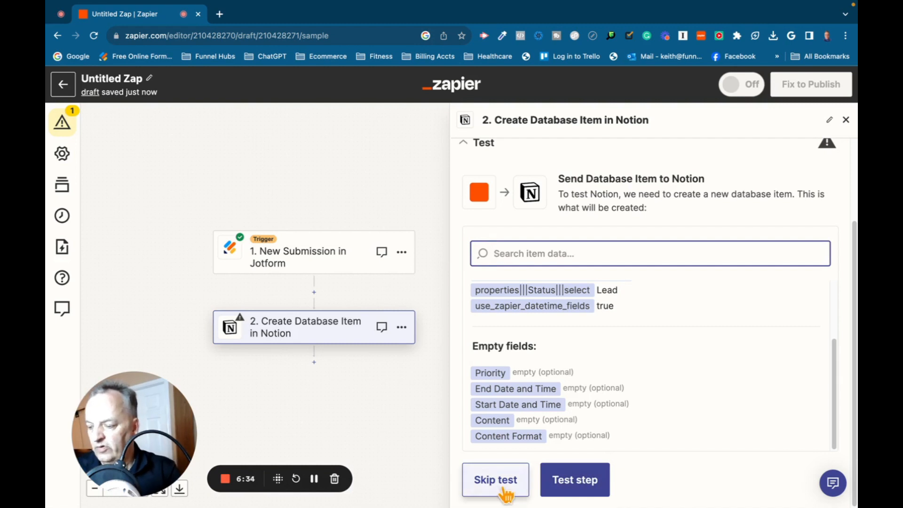
{"action": "left_click", "coordinate": [571, 484]}
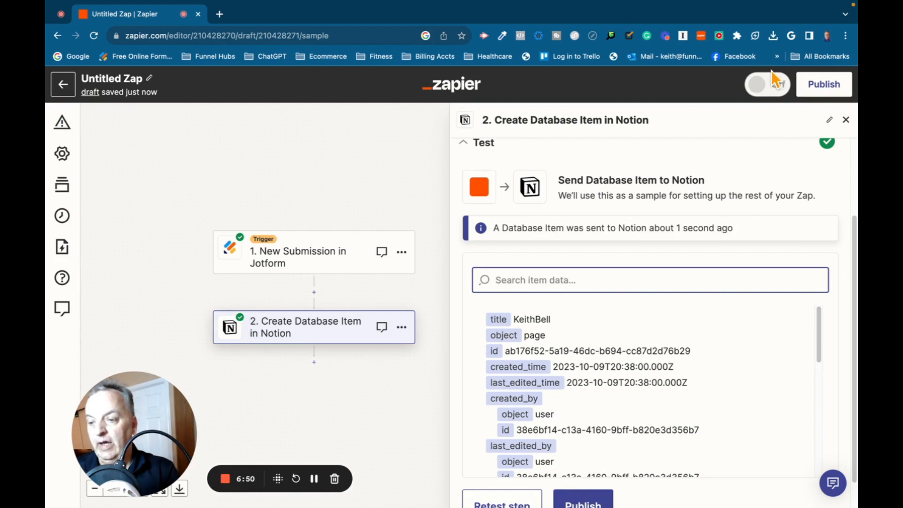
Step: Rename the Zap as "Jotform to Notion Workflow"
{"action": "left_click", "coordinate": [126, 79]}
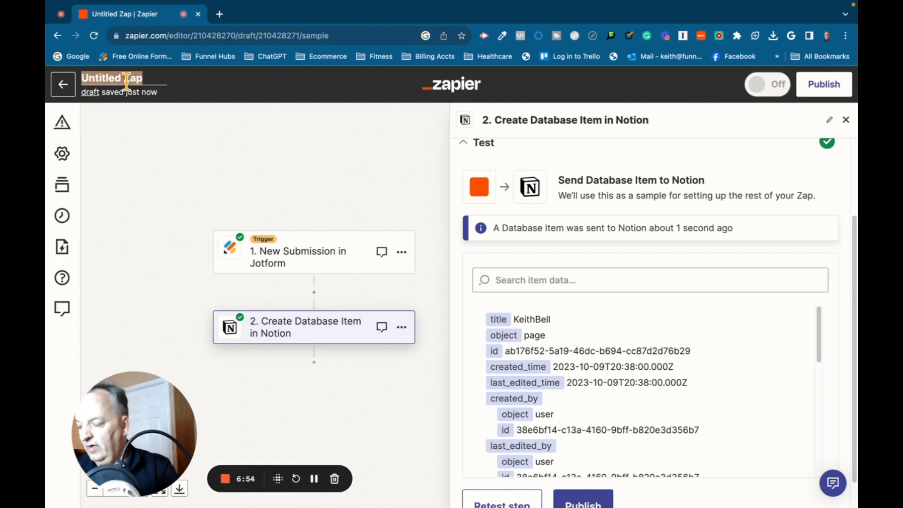
{"action": "type", "text": "Jotf"}
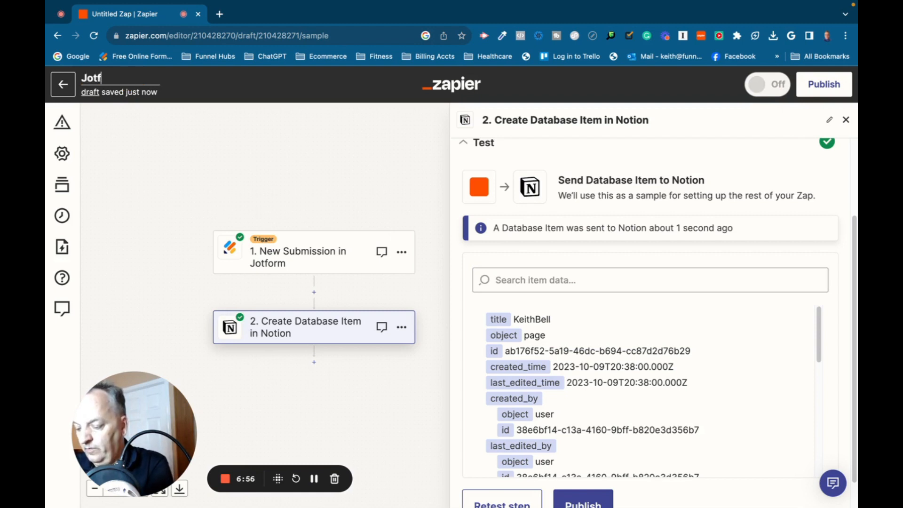
{"action": "type", "text": "orm to"}
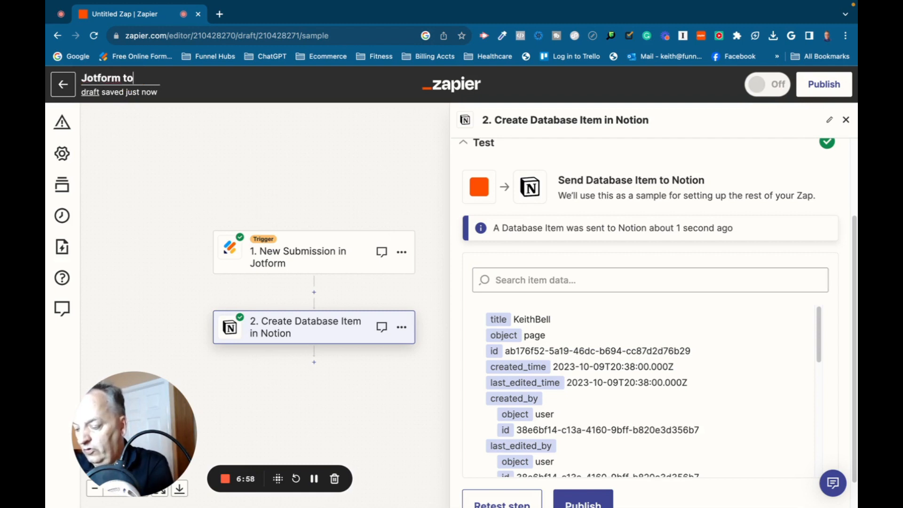
{"action": "type", "text": " Noti"}
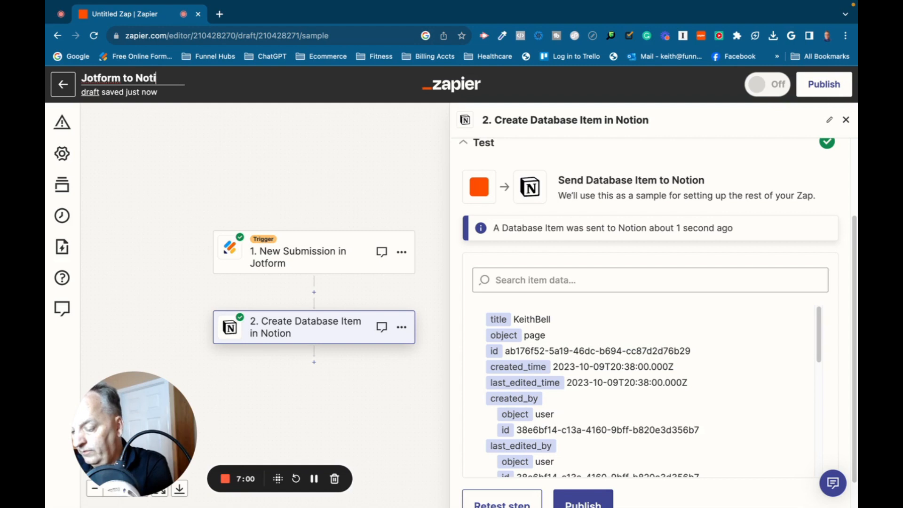
{"action": "type", "text": "on Workflow"}
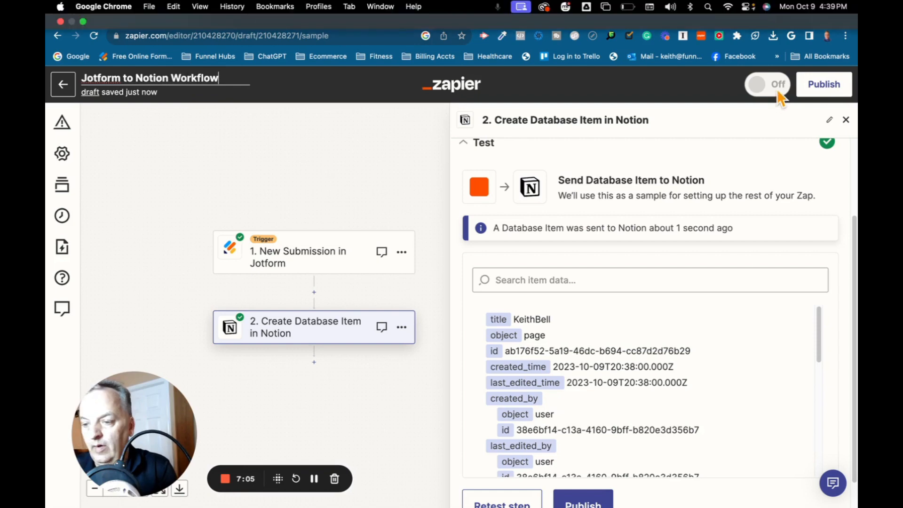
{"action": "left_click", "coordinate": [776, 56]}
Step: Publish the Zap so that it is switched on, and dismiss the notification
{"action": "left_click", "coordinate": [779, 86]}
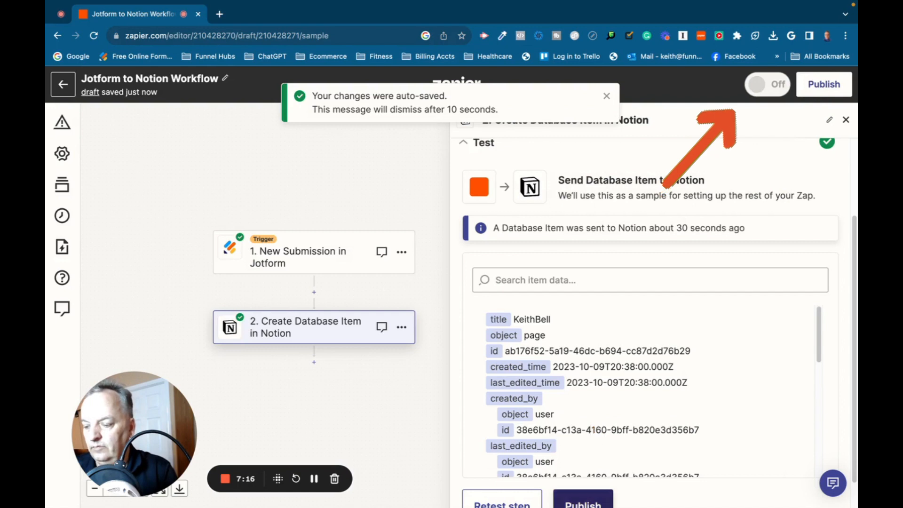
{"action": "left_click", "coordinate": [588, 501]}
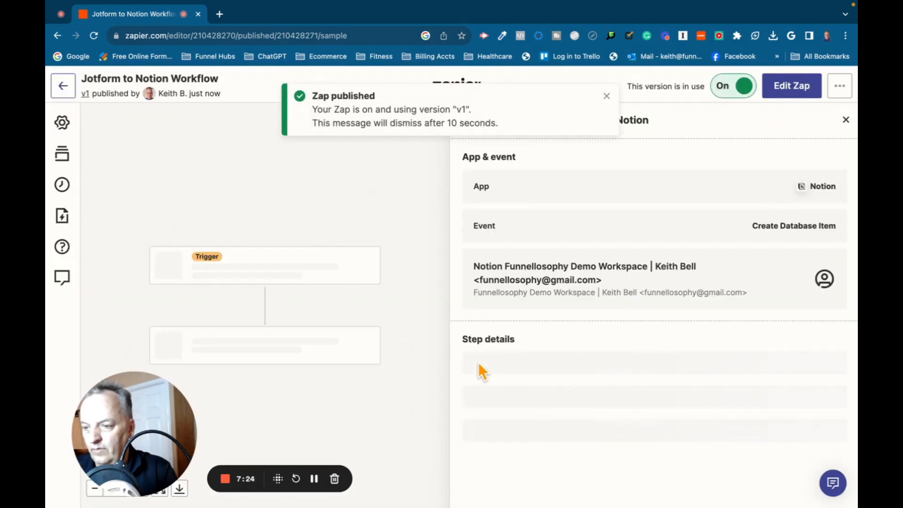
{"action": "left_click", "coordinate": [606, 95]}
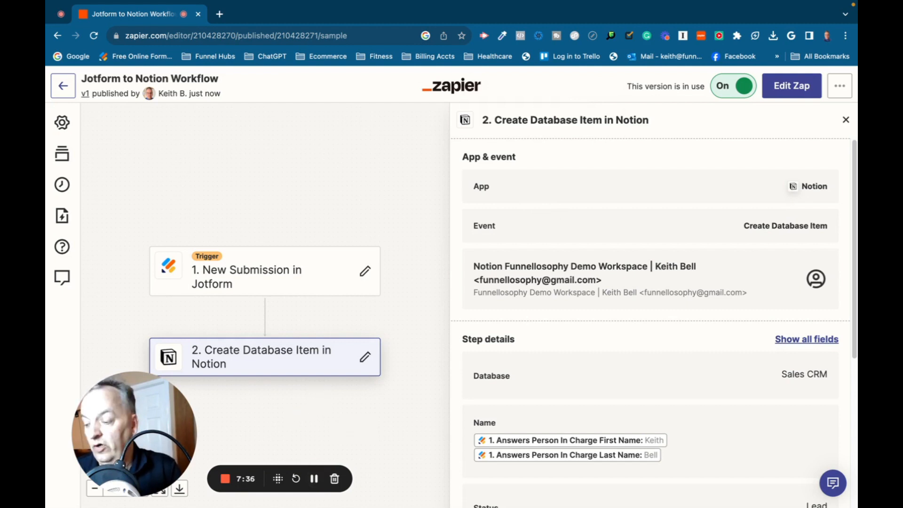
Step: Examine the test lead's Name, Status, Email, Phone and Expected Close values in Notion's Sales CRM All Records view
{"action": "left_click", "coordinate": [225, 478]}
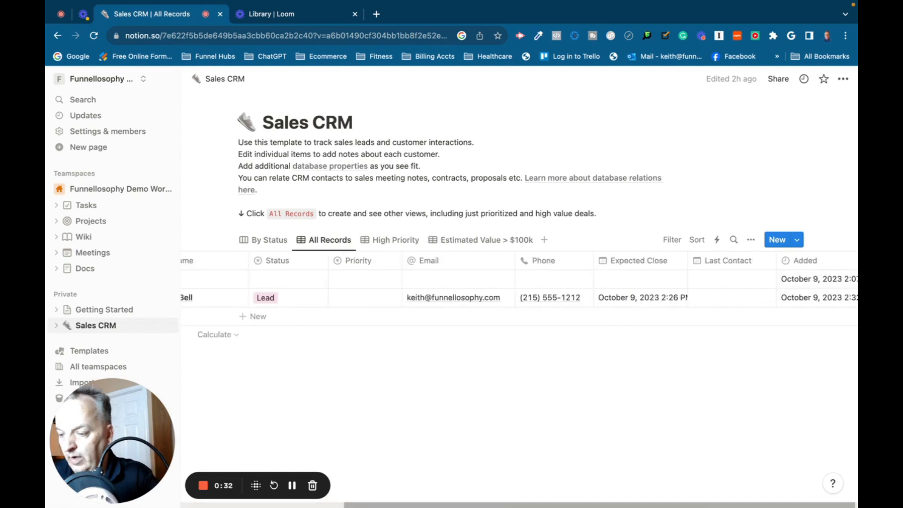
{"action": "left_click_drag", "start_coordinate": [470, 503], "coordinate": [413, 505]}
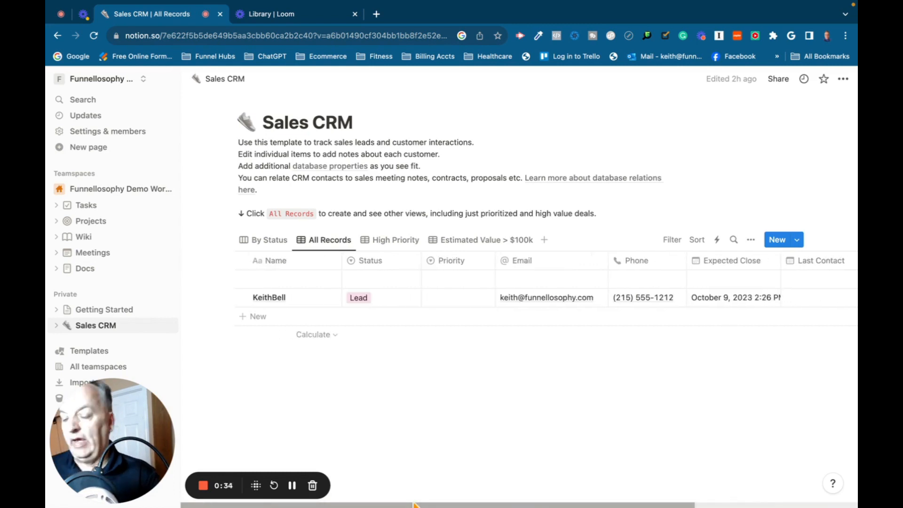